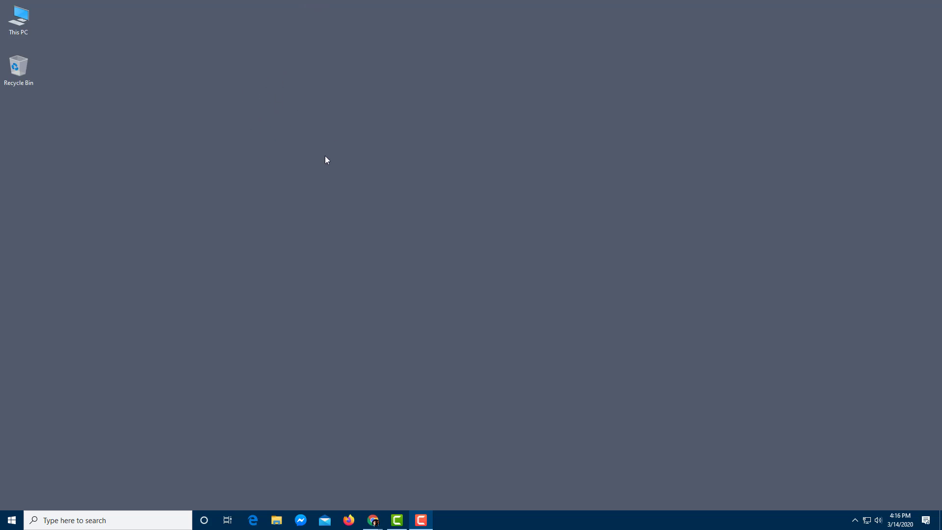
Step: Create a new folder on the desktop and paste several copies of it
right_click(199, 105)
mouse_move(222, 187)
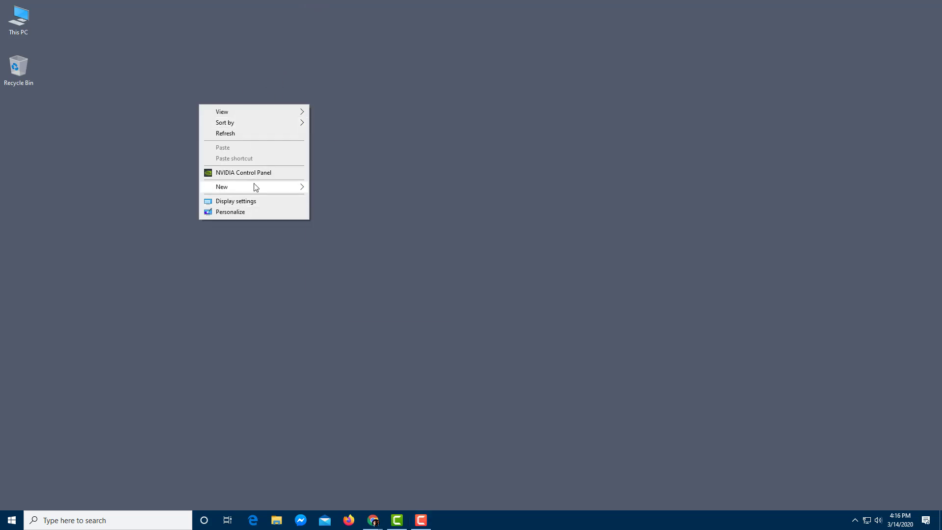
left_click(339, 188)
right_click(284, 156)
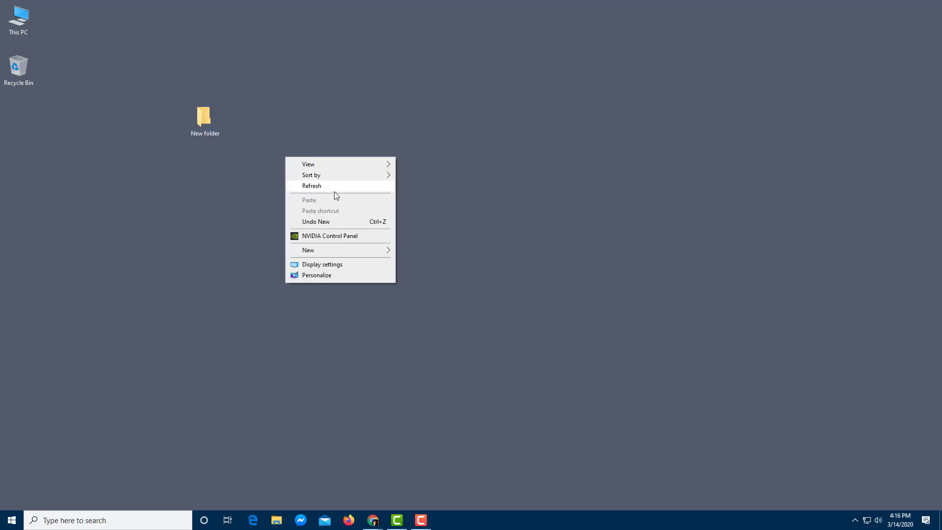
left_click(323, 186)
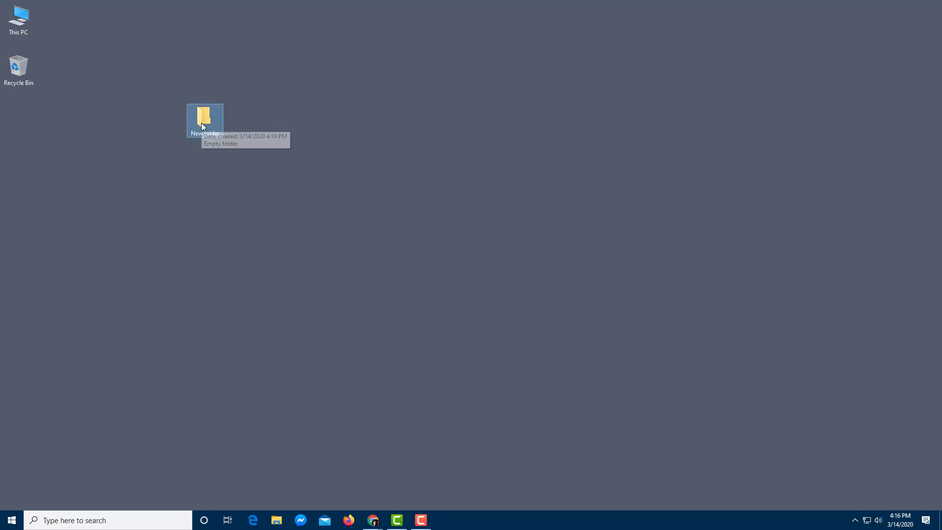
key("ctrl+c")
key("ctrl+v")
key("ctrl+v")
key("ctrl+c")
key("ctrl+v")
key("ctrl+c")
key("ctrl+v")
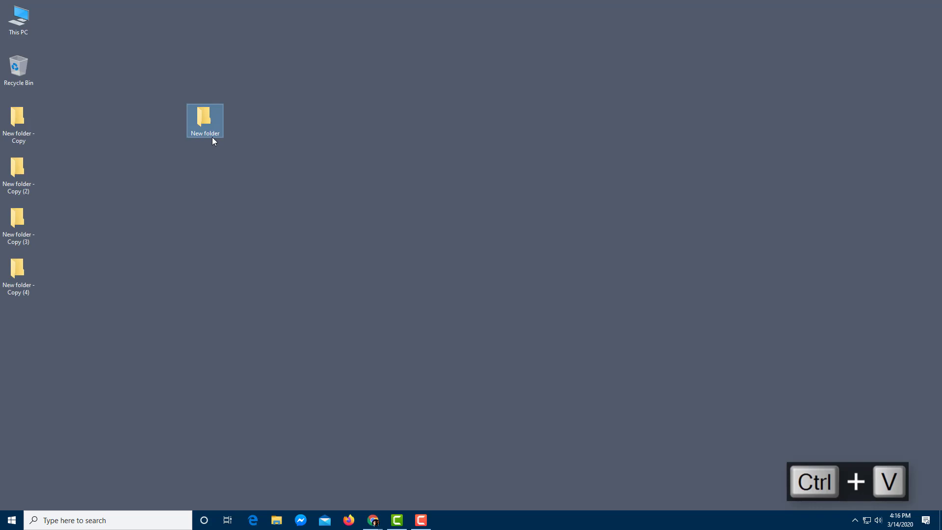
Step: Create a new Access database with its default name and paste copies of it
right_click(281, 205)
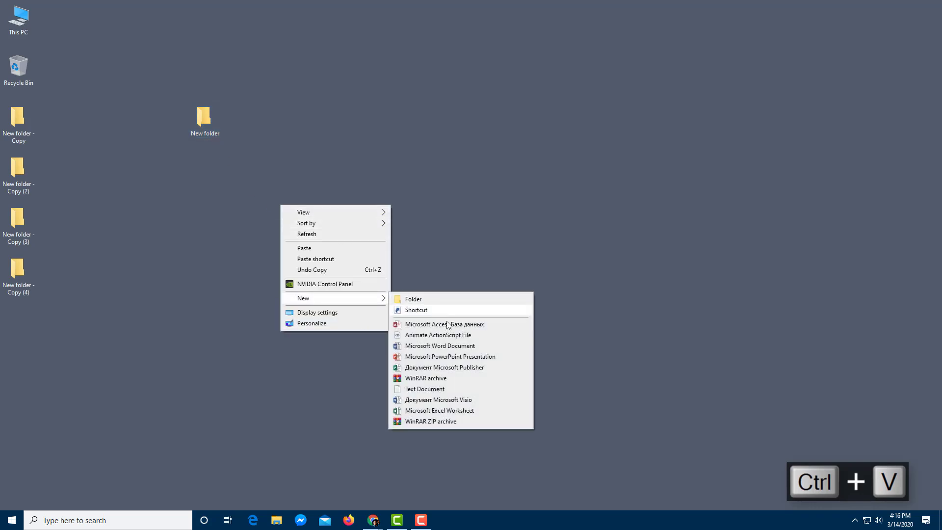
mouse_move(334, 299)
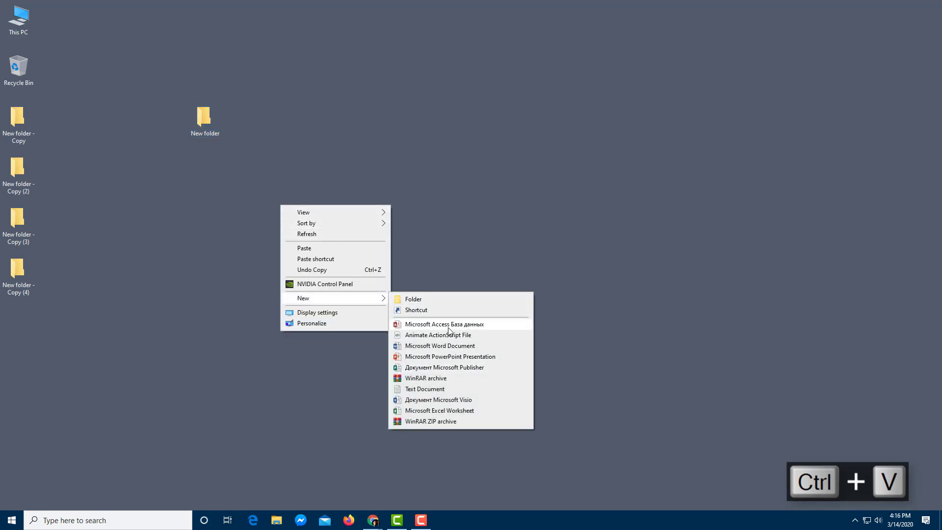
left_click(449, 326)
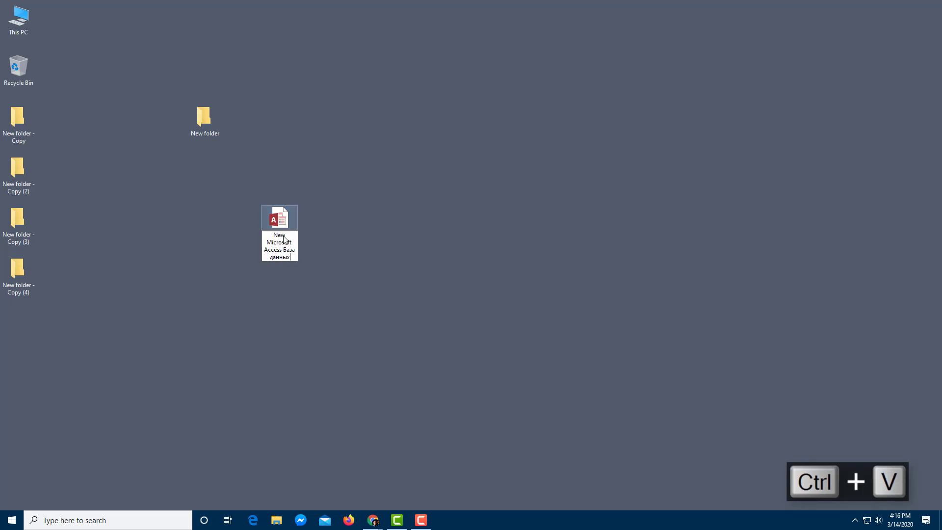
left_click(356, 226)
left_click(270, 223)
key("ctrl+c")
key("ctrl+v")
key("ctrl+v")
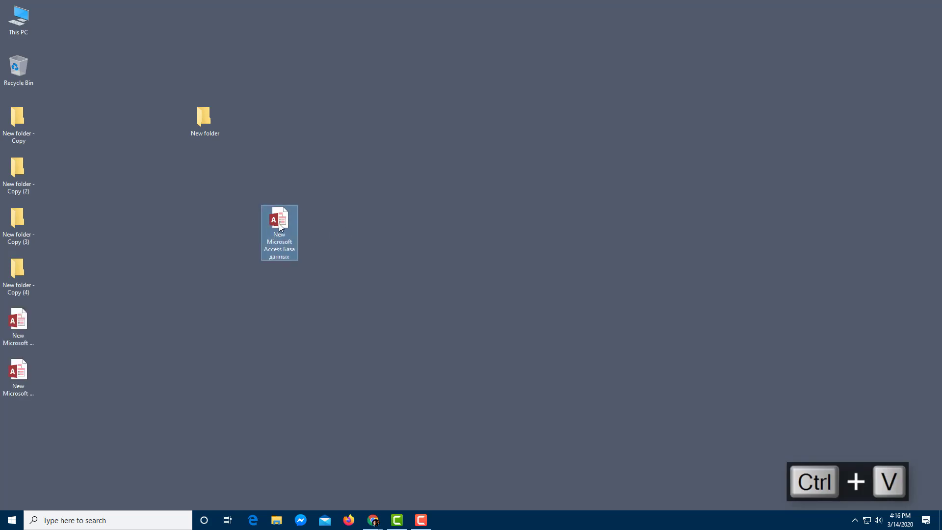
key("ctrl+v")
key("ctrl+v")
Step: Add a new text document and a new Excel worksheet to the desktop
right_click(367, 200)
mouse_move(422, 293)
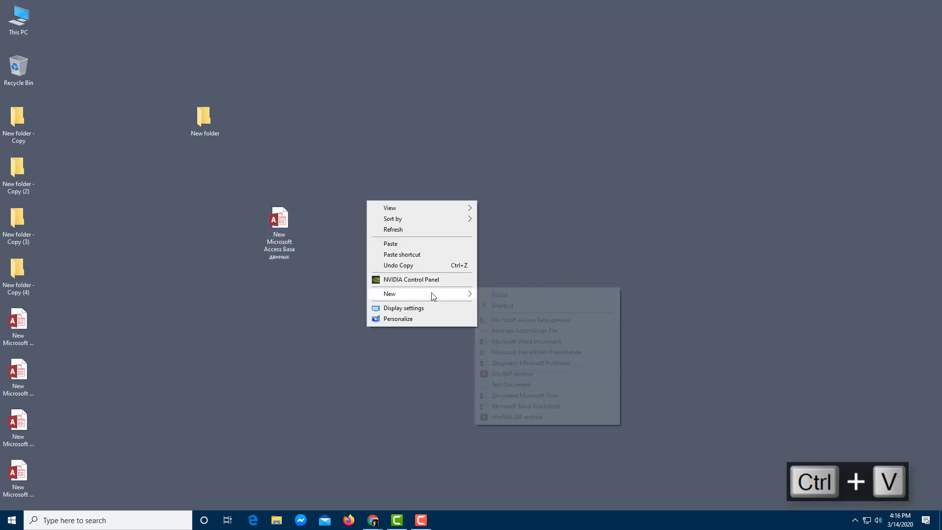
left_click(513, 385)
right_click(441, 258)
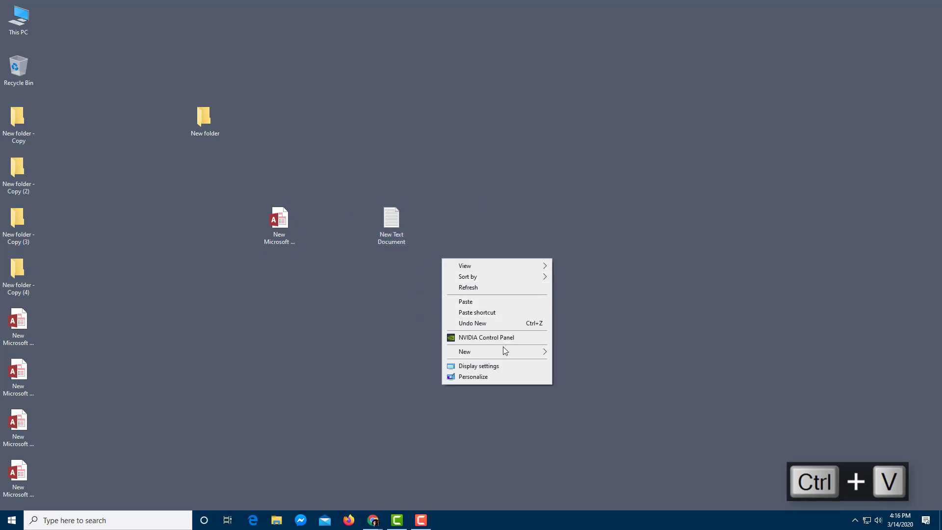
mouse_move(485, 351)
left_click(589, 464)
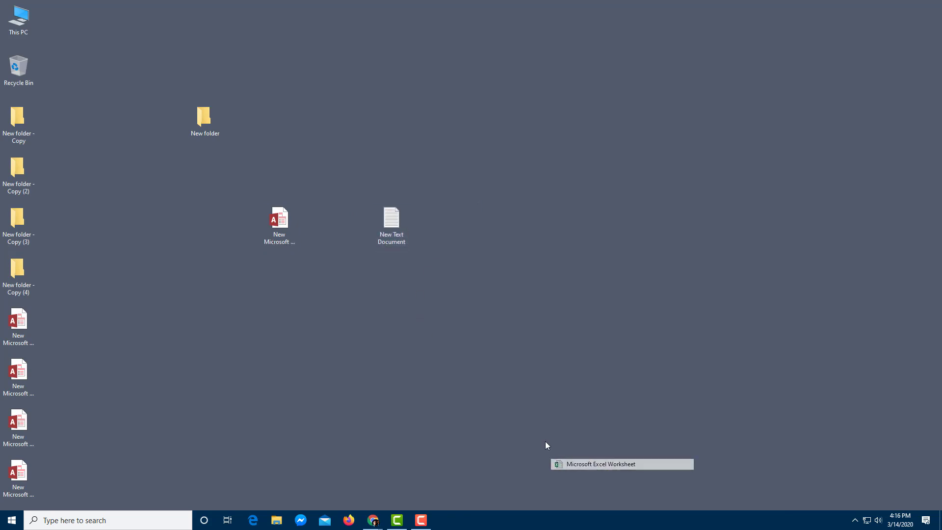
right_click(428, 346)
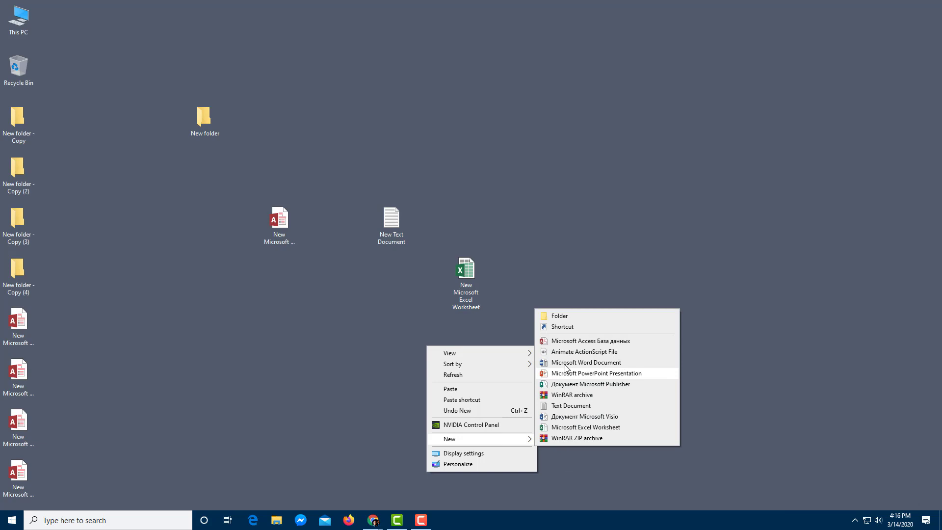
Step: Create a new Word document and an Animate ActionScript file with its default name
left_click(584, 363)
right_click(366, 305)
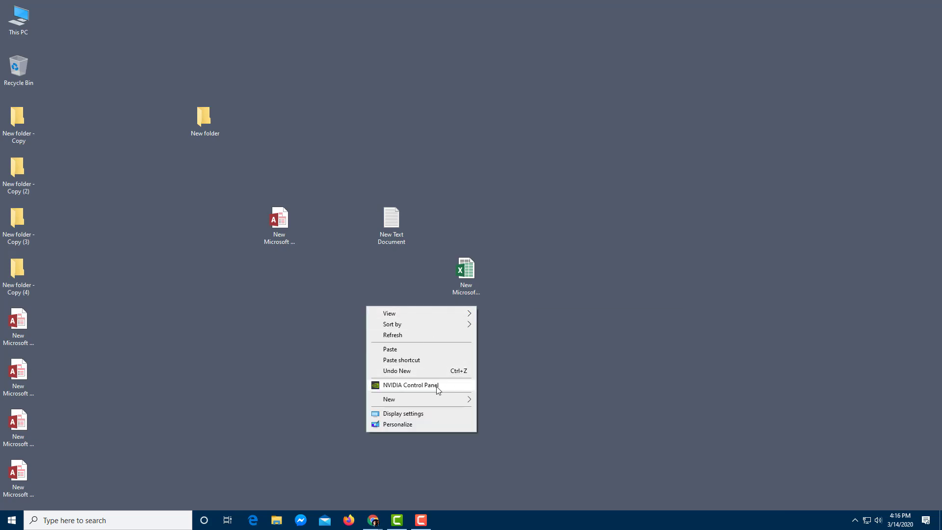
mouse_move(449, 438)
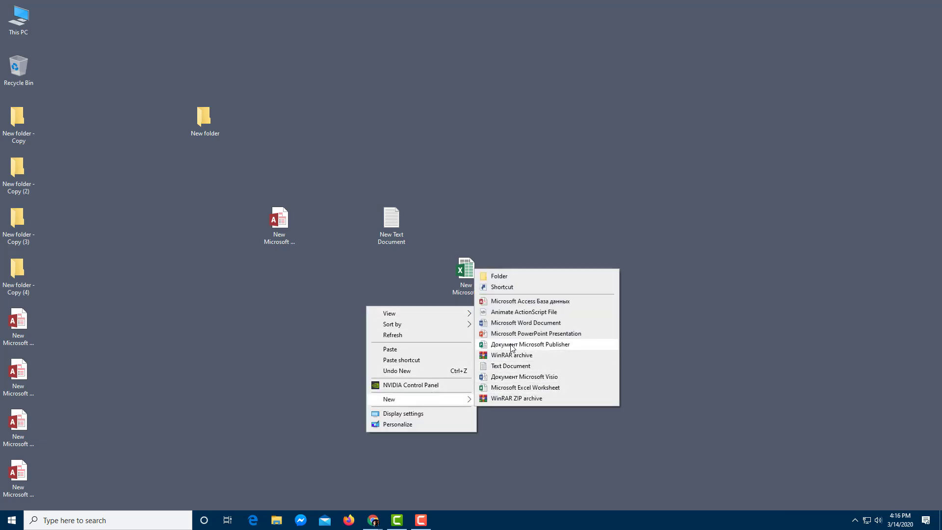
left_click(525, 313)
left_click(394, 322)
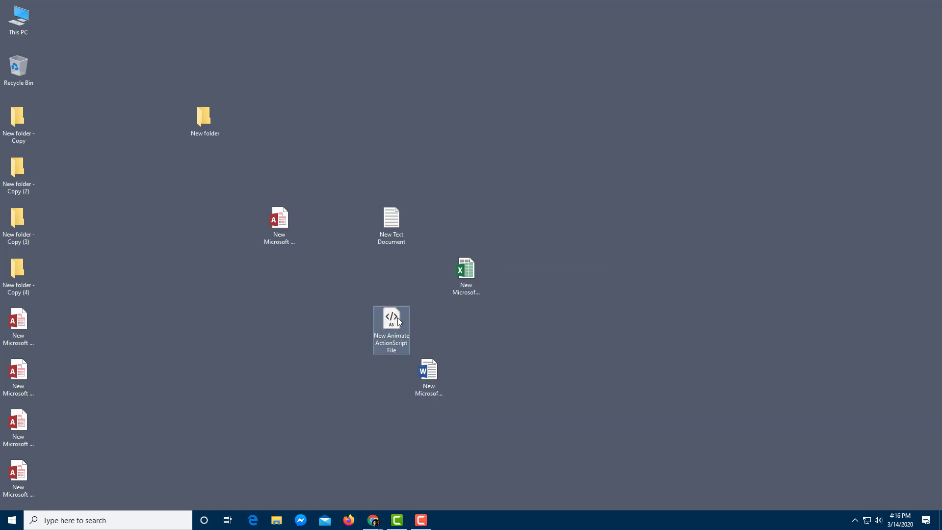
Step: Paste copies of the ActionScript file and the Access database
key("ctrl+c")
key("ctrl+v")
key("ctrl+v")
key("ctrl+v")
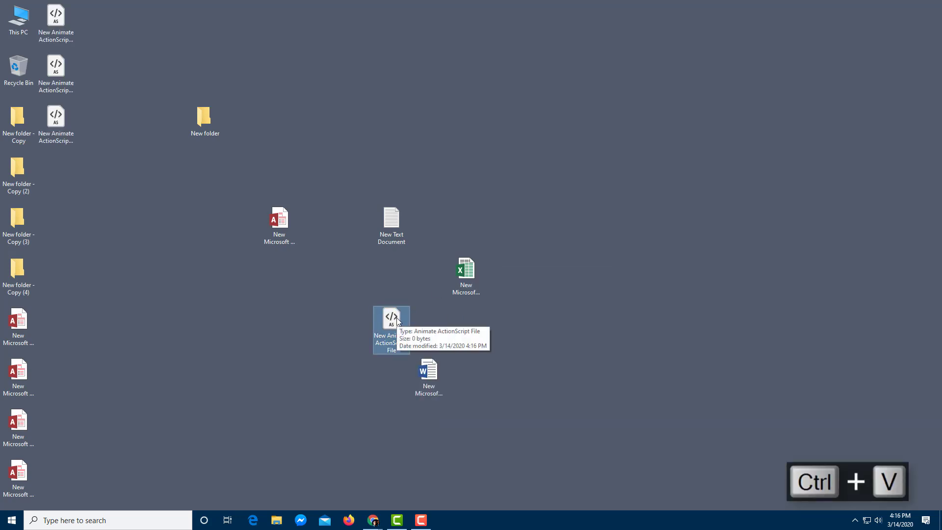
Step: Paste copies of the Word document and the Excel worksheet
key("ctrl+v")
left_click(279, 225)
key("ctrl+c")
key("ctrl+v")
key("ctrl+v")
key("ctrl+v")
key("ctrl+v")
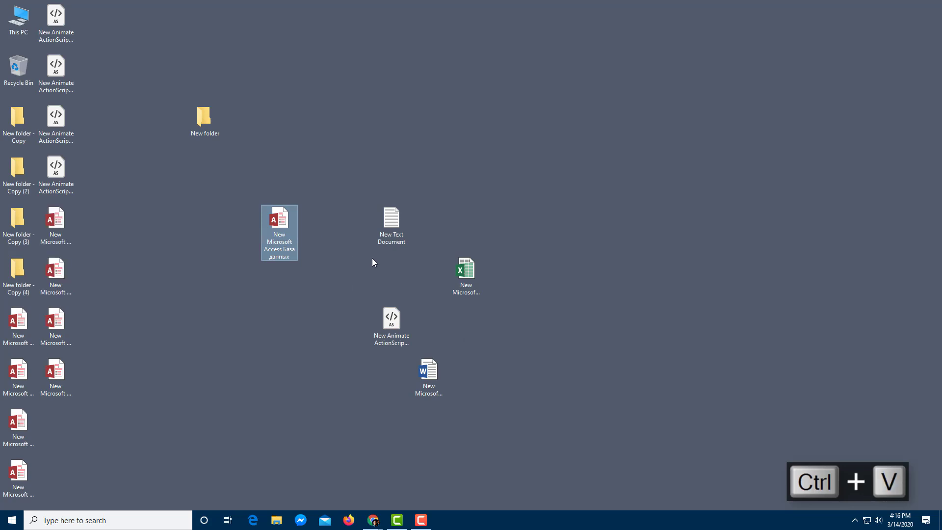
left_click(429, 375)
key("ctrl+c")
key("ctrl+v")
key("ctrl+v")
key("ctrl+c")
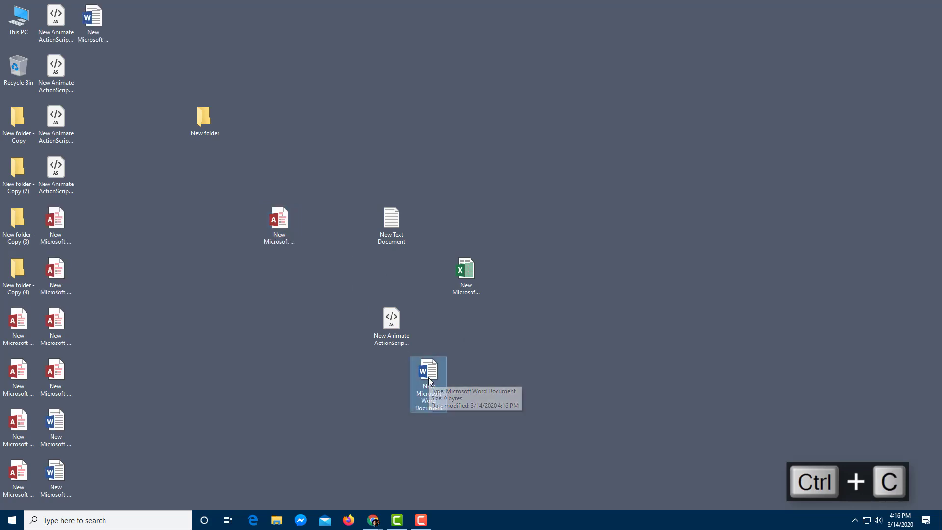
key("ctrl+v")
left_click(473, 265)
key("ctrl+c")
key("ctrl+v")
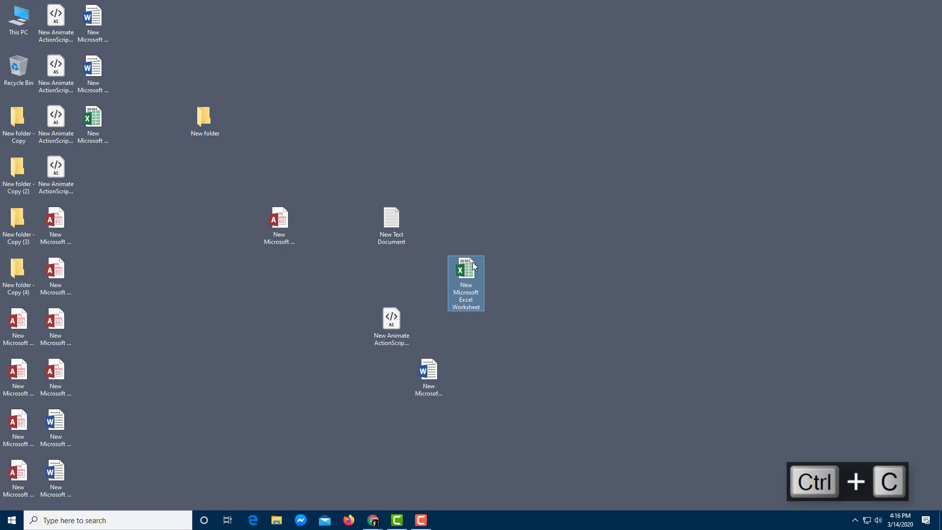
Step: Duplicate every icon in the two left columns with one rubber-band selection
key("ctrl+v")
left_click_drag(190, 473, 6, 205)
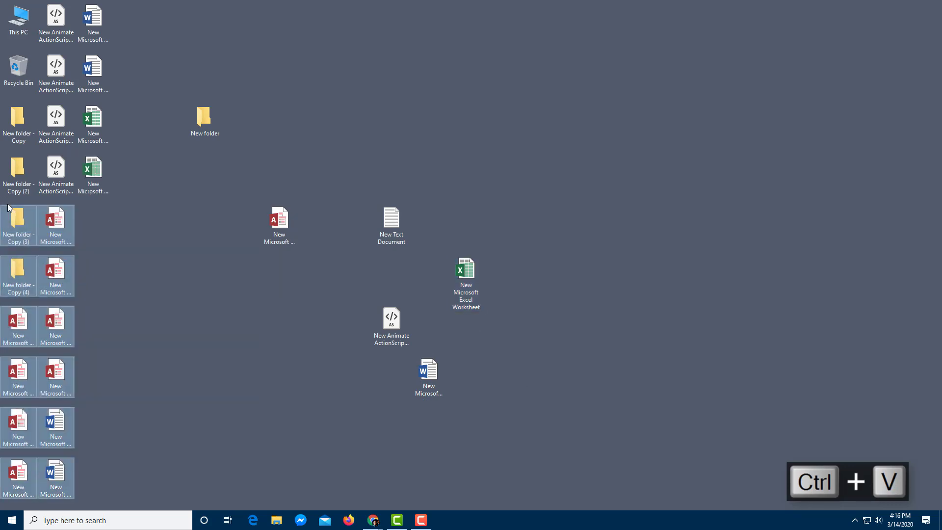
key("ctrl+c")
key("ctrl+v")
left_click(194, 234)
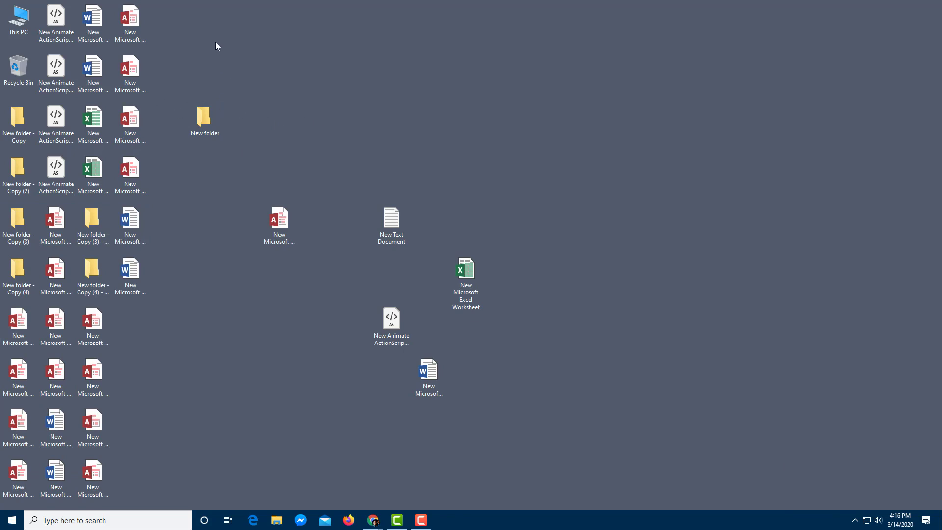
Step: Drag Access, Word and ActionScript copies out of the columns to open desktop spots
left_click_drag(139, 24, 214, 74)
left_click_drag(139, 91, 475, 39)
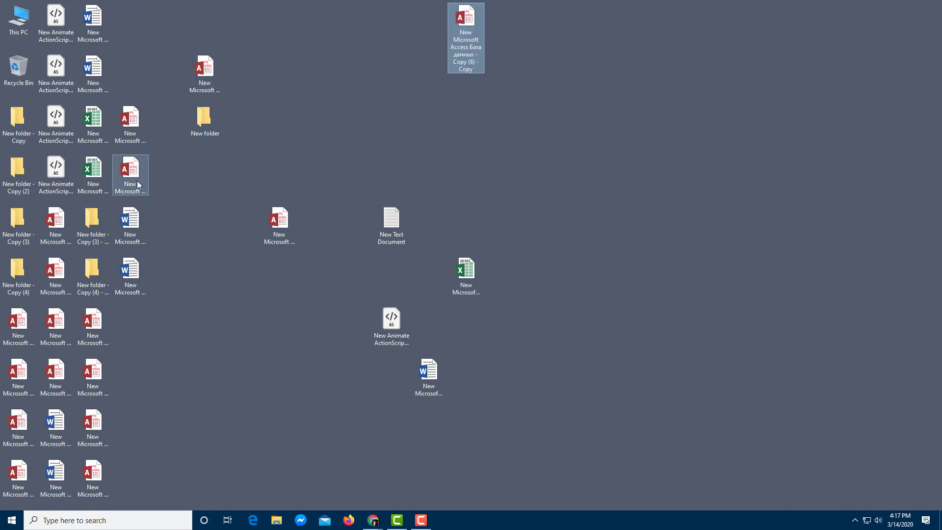
left_click_drag(139, 177, 587, 142)
left_click_drag(136, 243, 435, 152)
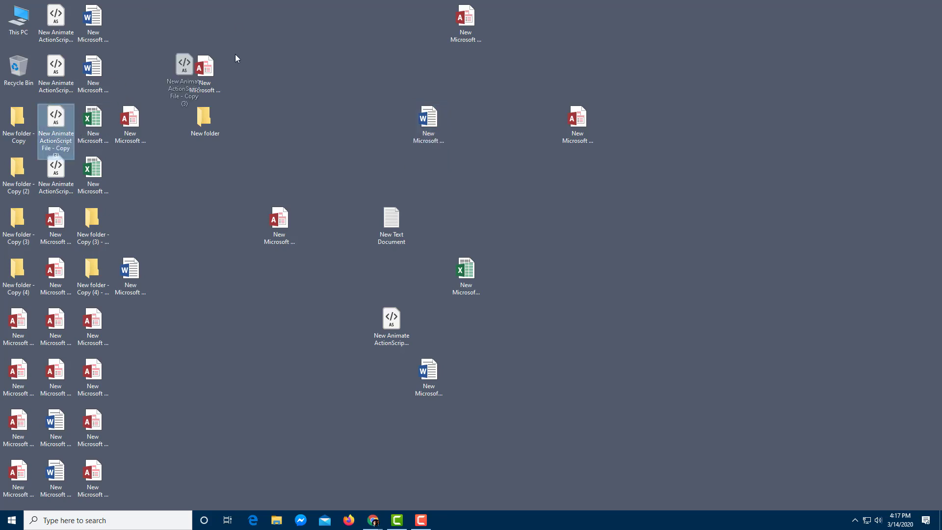
left_click_drag(56, 123, 317, 73)
left_click_drag(52, 226, 238, 176)
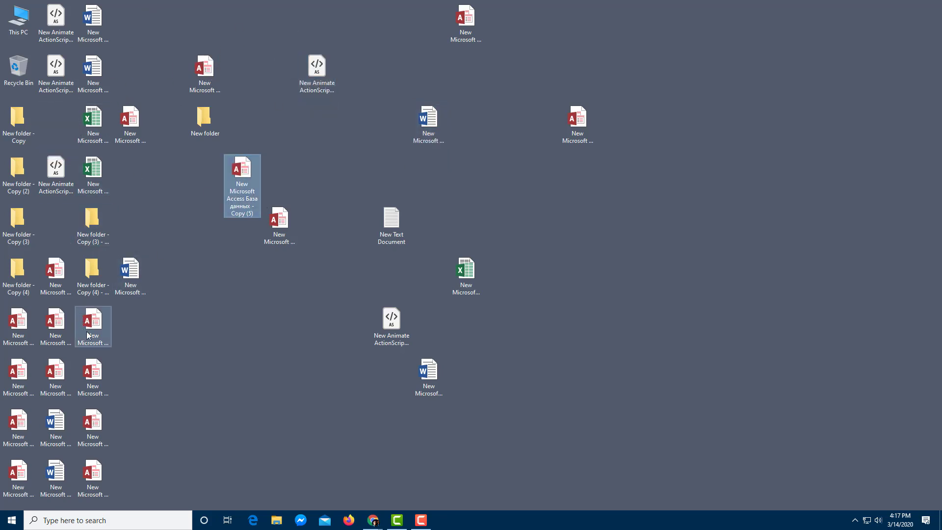
left_click_drag(93, 327, 318, 326)
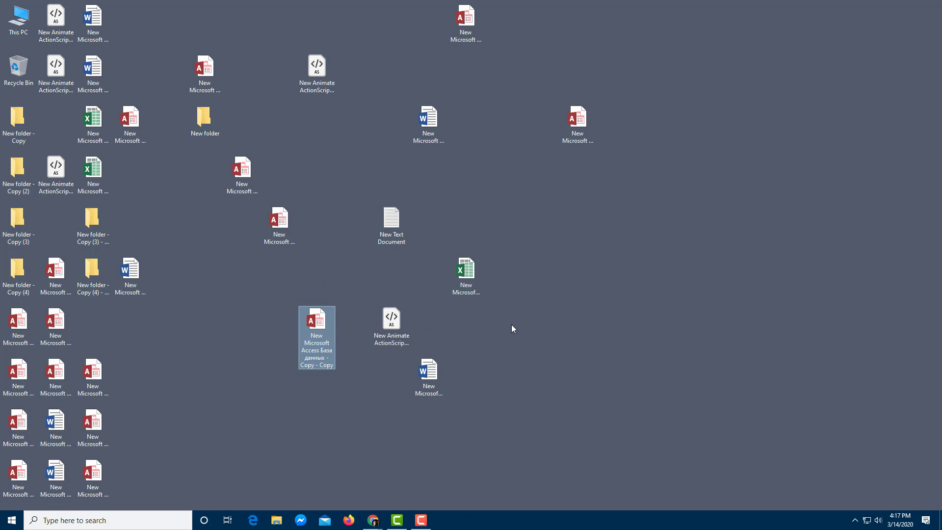
left_click(522, 279)
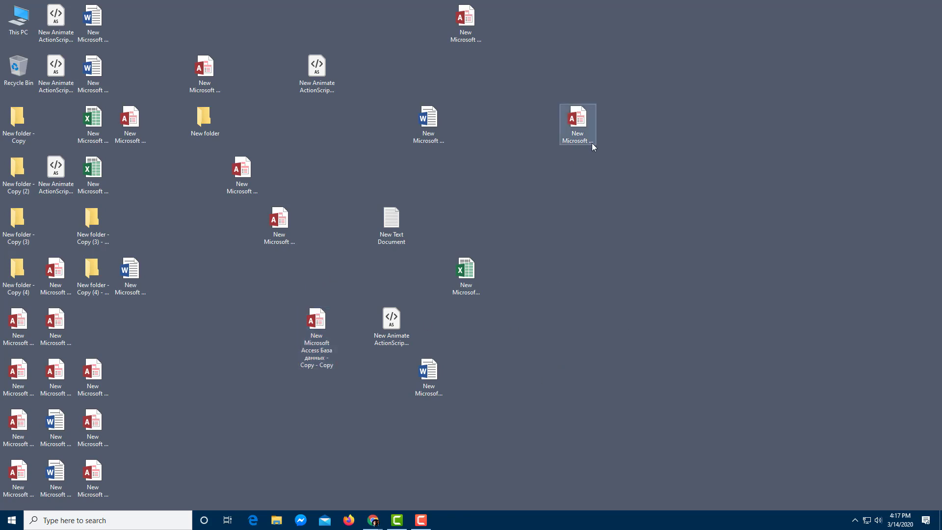
Step: Select a block of scattered icons and drag the group further right
left_click(583, 129)
left_click(391, 222, "ctrl")
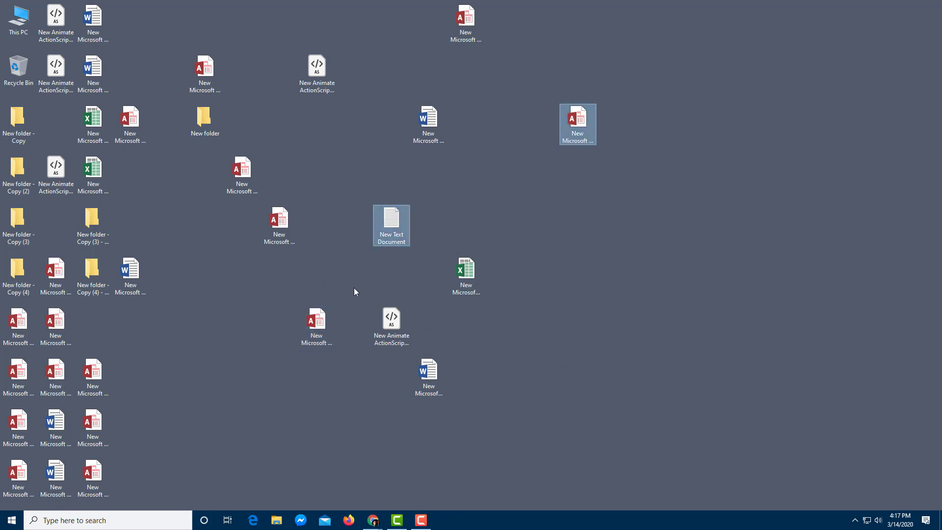
left_click(316, 322, "ctrl")
left_click(292, 219)
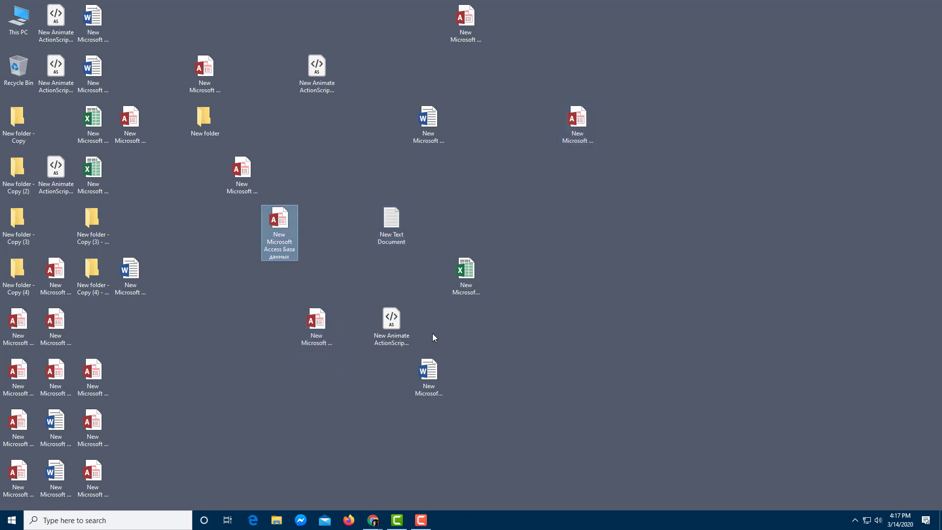
left_click(434, 375, "shift")
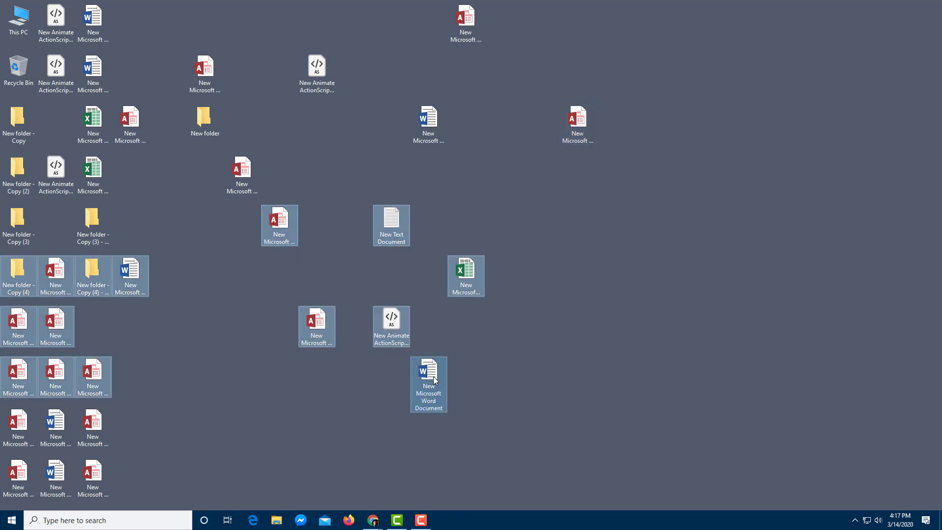
left_click(370, 273)
mouse_move(640, 442)
left_mouse_down()
mouse_move(113, 187)
mouse_move(333, 205)
mouse_move(302, 165)
left_mouse_up()
left_click(722, 161)
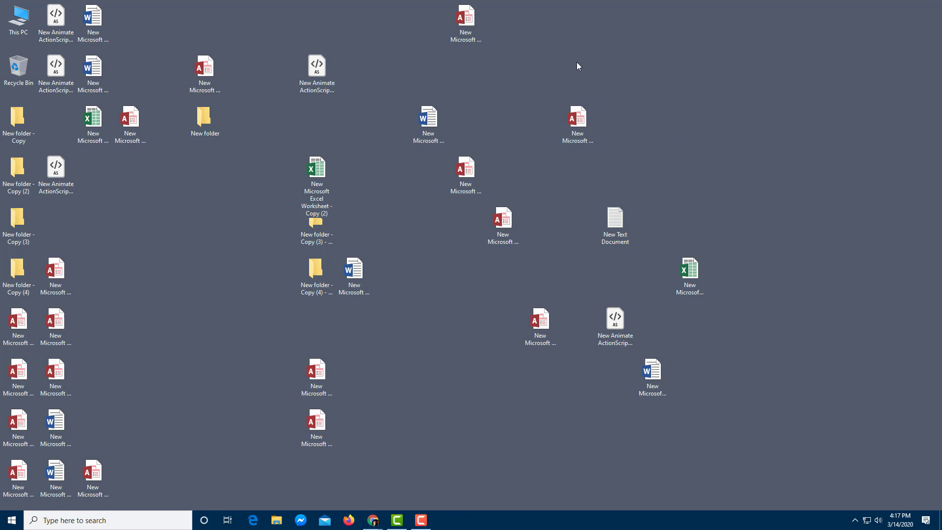
Step: Switch desktop icons to Large, then Medium, and finally Small icons
right_click(525, 49)
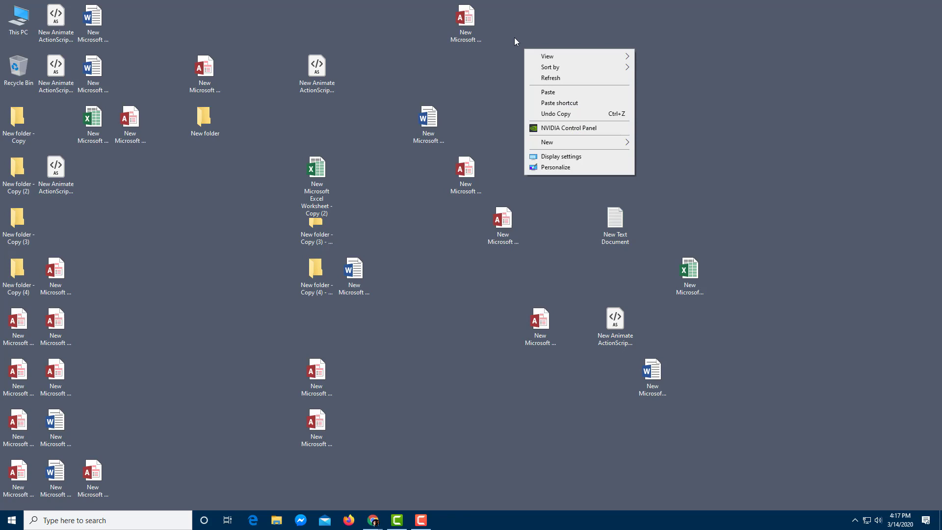
mouse_move(578, 55)
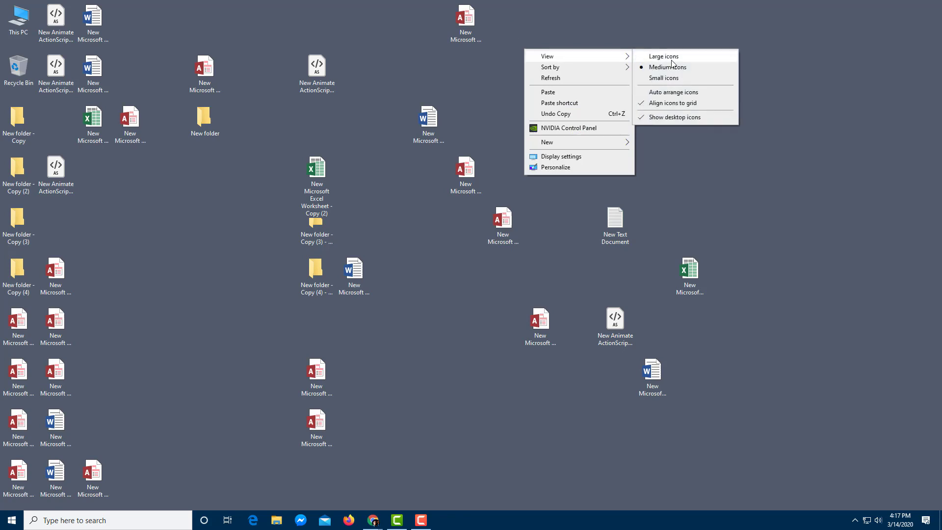
left_click(678, 59)
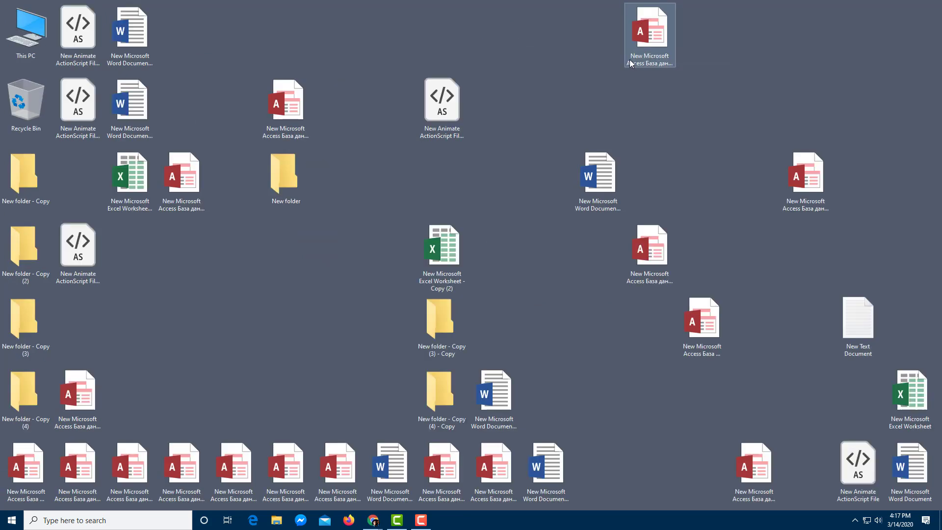
right_click(558, 81)
mouse_move(611, 87)
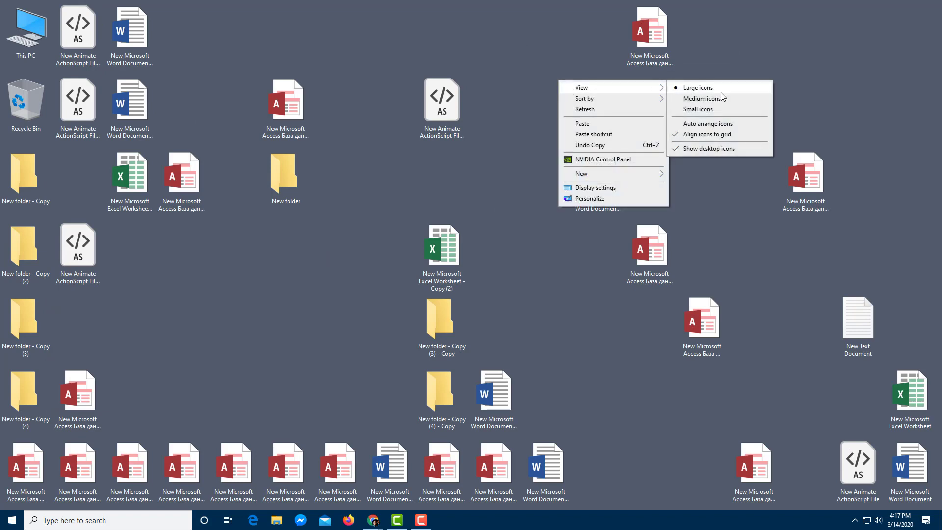
left_click(720, 100)
right_click(506, 42)
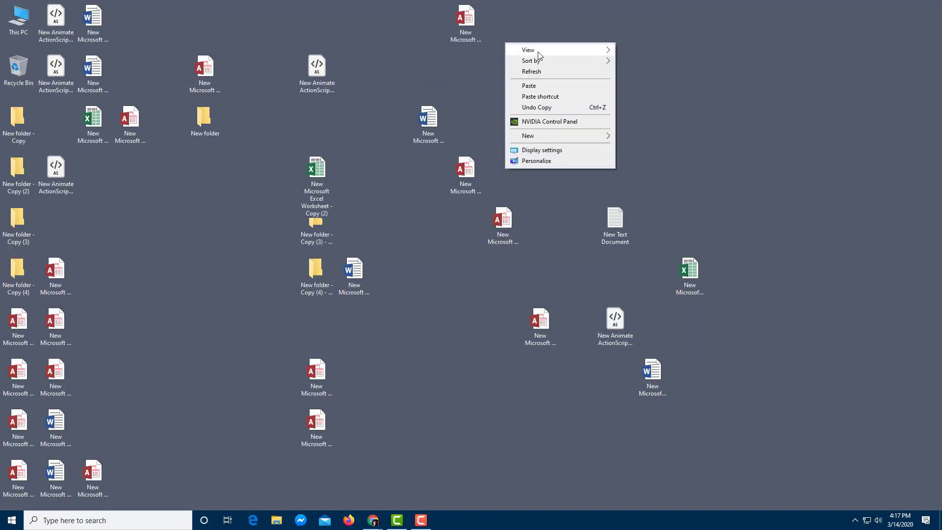
left_click(694, 74)
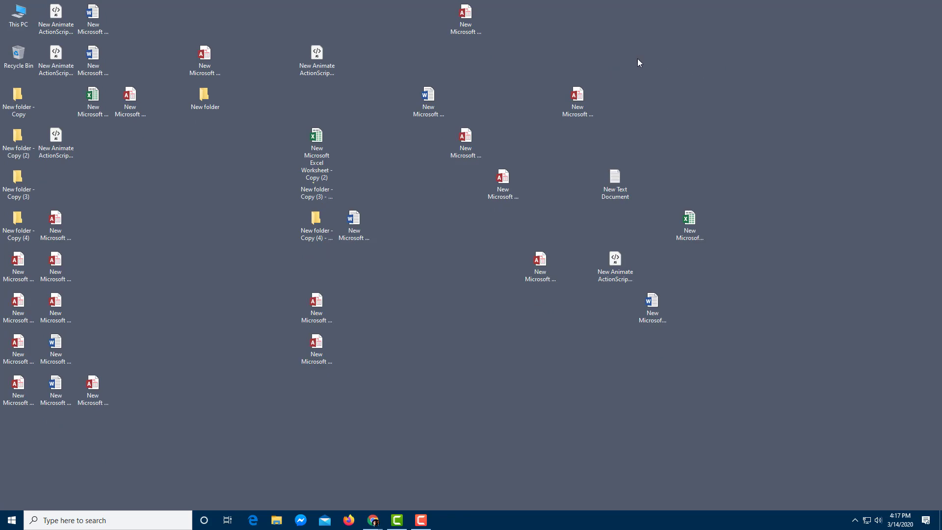
right_click(625, 36)
mouse_move(649, 43)
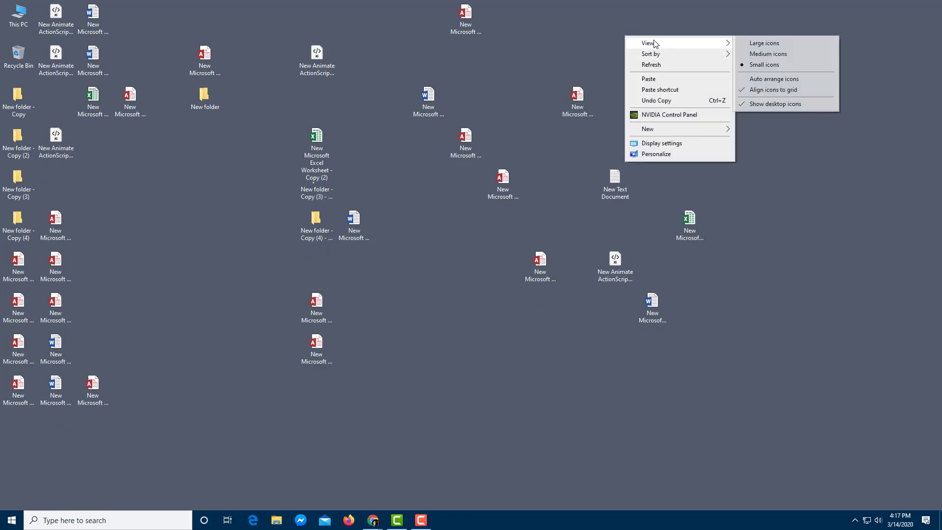
Step: Set icons back to Medium, enable Auto arrange icons, and test dragging an Access icon
left_click(751, 54)
right_click(531, 43)
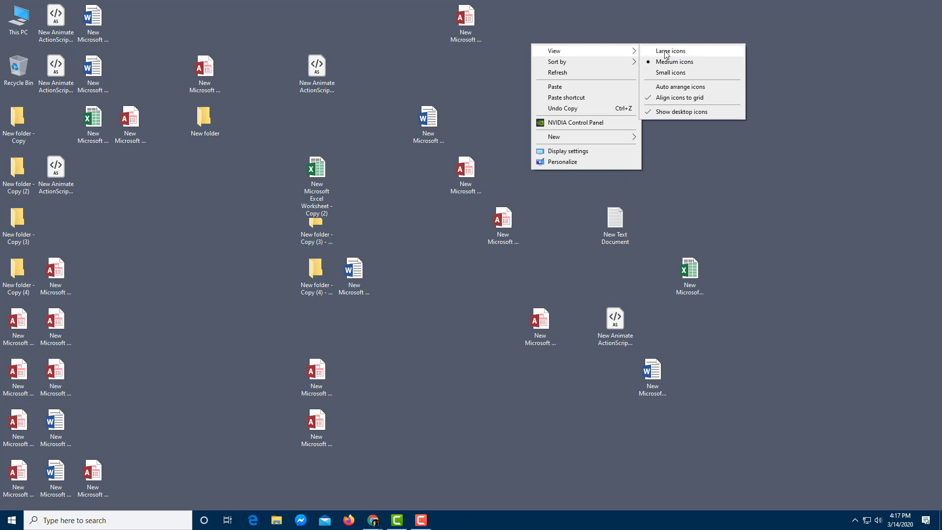
left_click(671, 89)
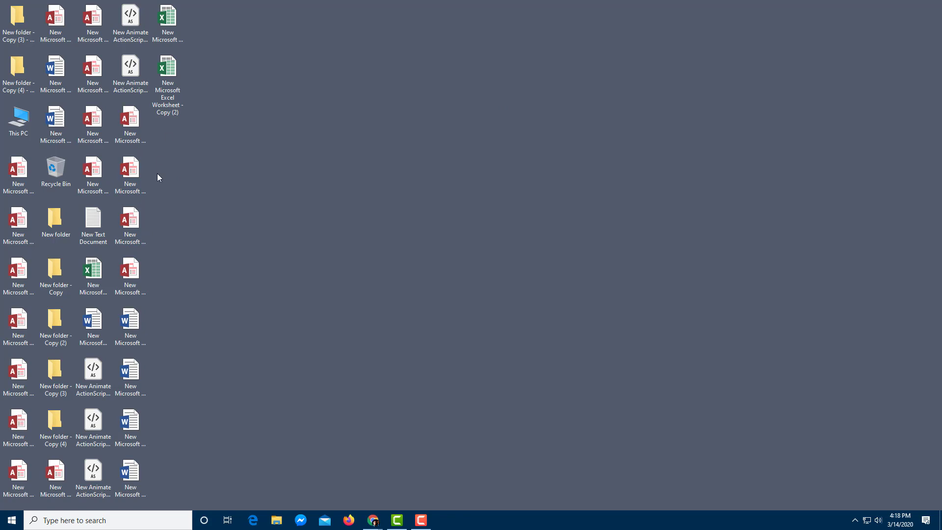
left_click_drag(130, 172, 717, 167)
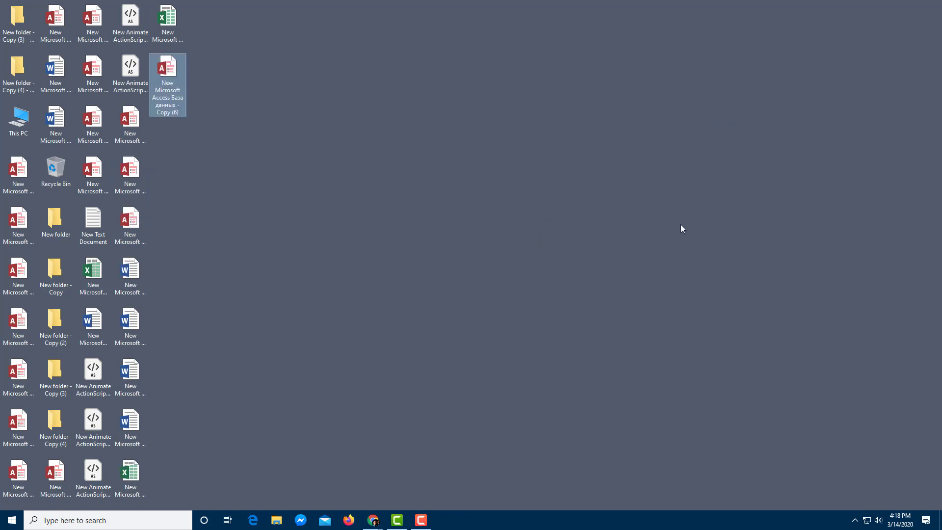
Step: Disable Auto arrange and drag Access, Word and New Text Document icons into a mid-desktop cluster
right_click(540, 136)
mouse_move(575, 143)
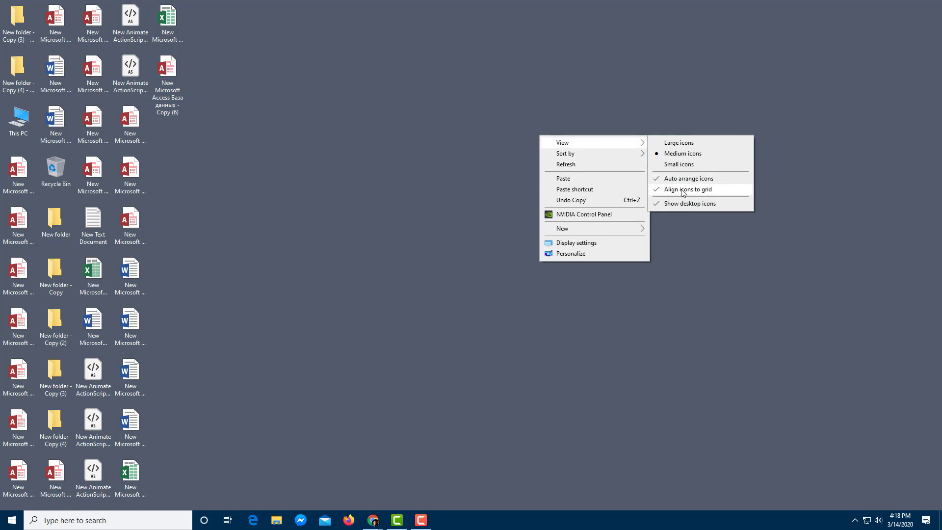
left_click(684, 192)
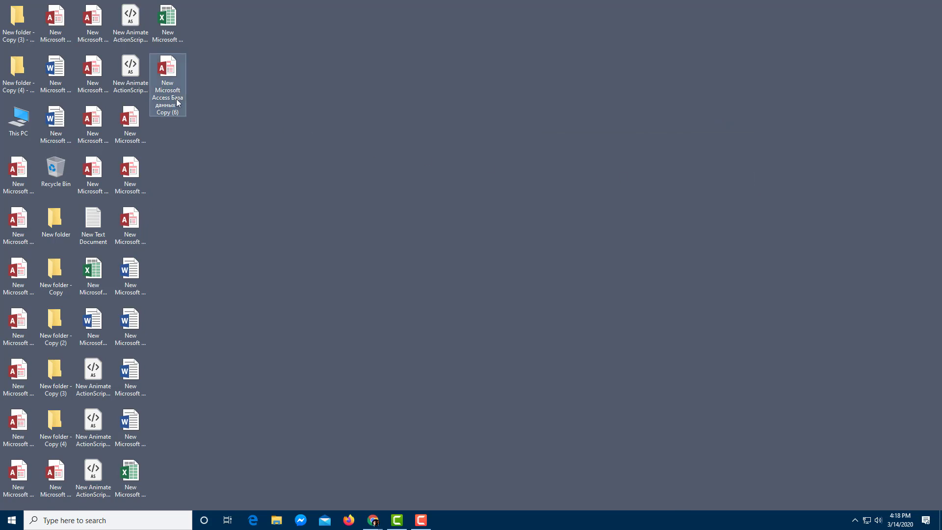
left_click_drag(178, 102, 439, 153)
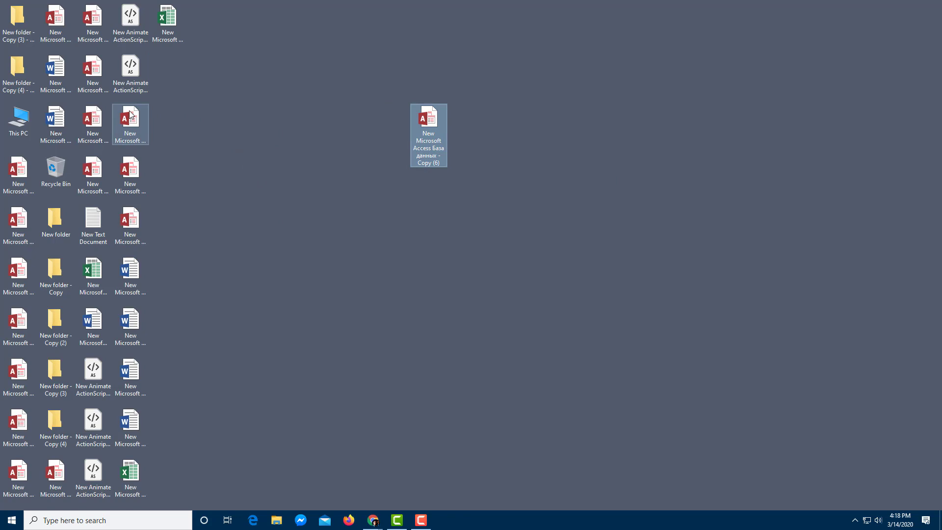
left_click_drag(130, 122, 391, 125)
left_click(130, 172)
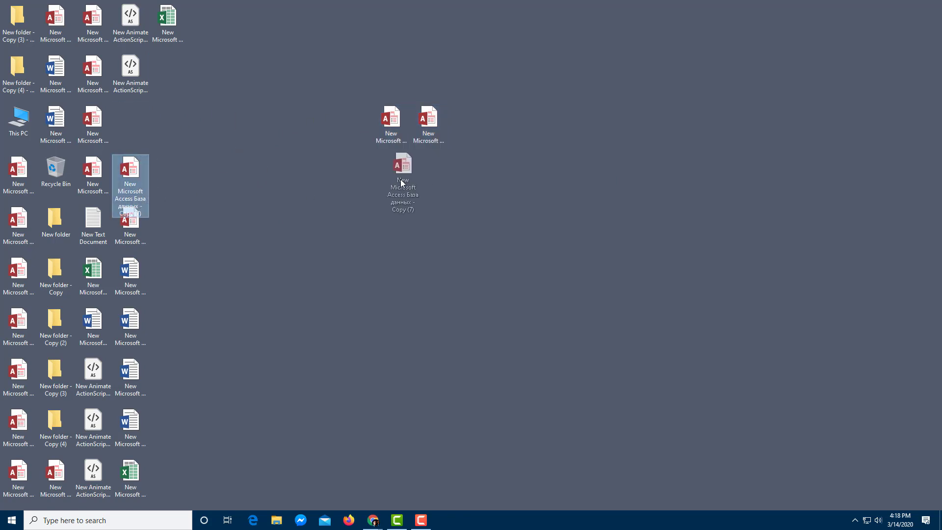
left_click_drag(199, 195, 398, 181)
left_click_drag(93, 223, 421, 182)
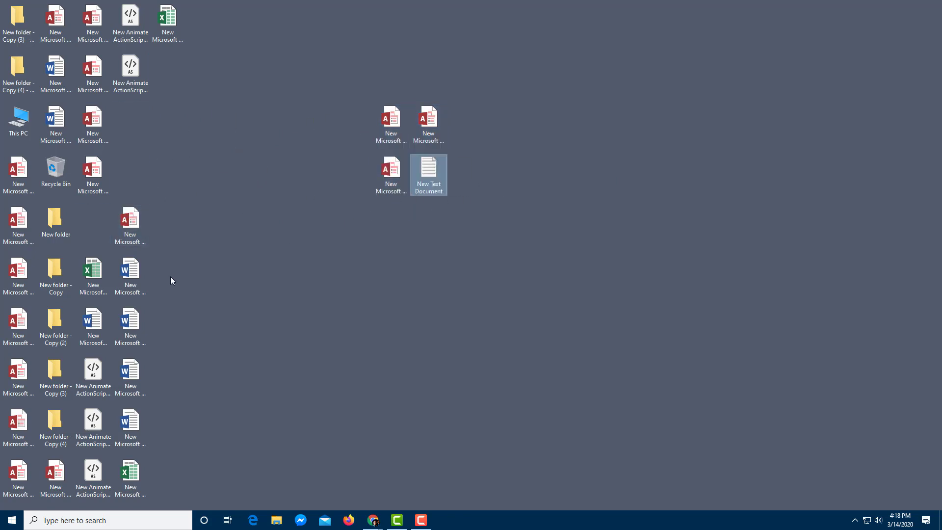
left_click_drag(130, 274, 346, 126)
left_click_drag(144, 222, 363, 193)
Step: Turn off Align icons to grid and move Access, ActionScript and Excel icons into the middle
right_click(407, 237)
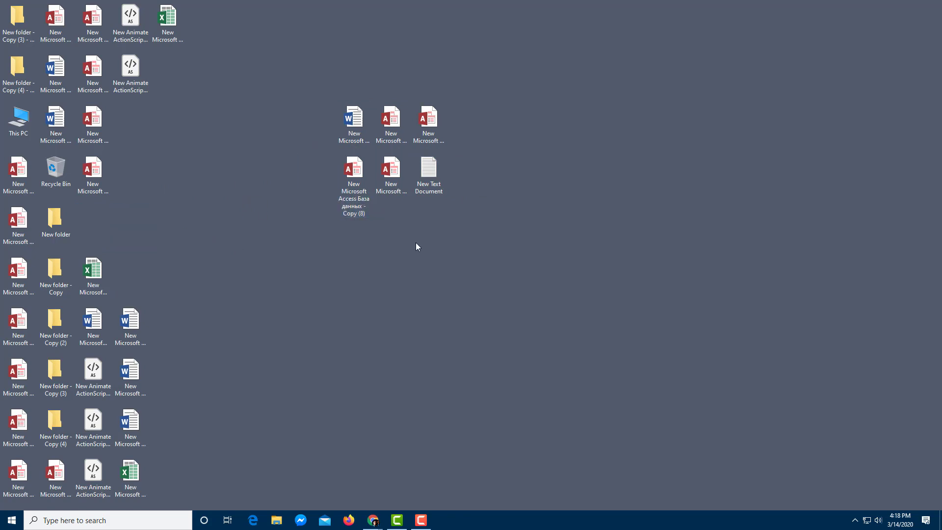
mouse_move(429, 243)
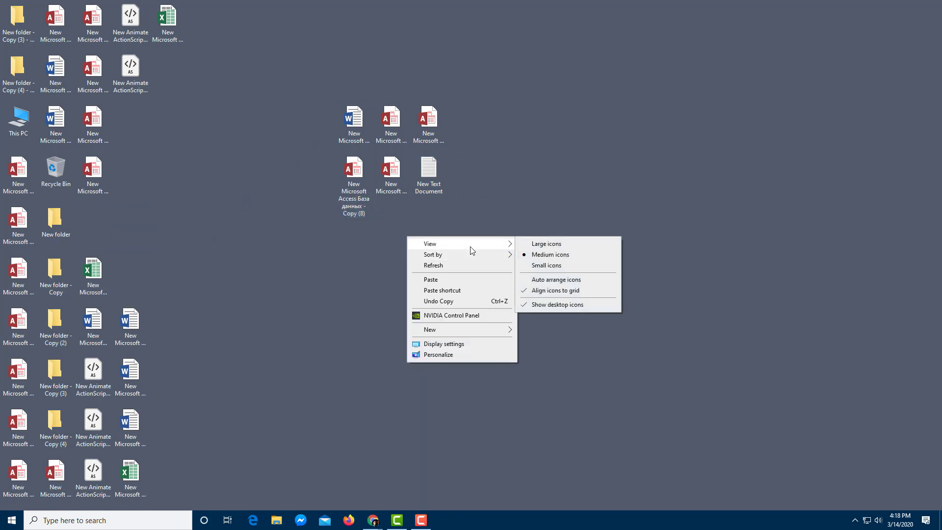
left_click(577, 291)
mouse_move(412, 174)
left_mouse_down()
mouse_move(416, 186)
mouse_move(383, 209)
mouse_move(340, 189)
left_mouse_up()
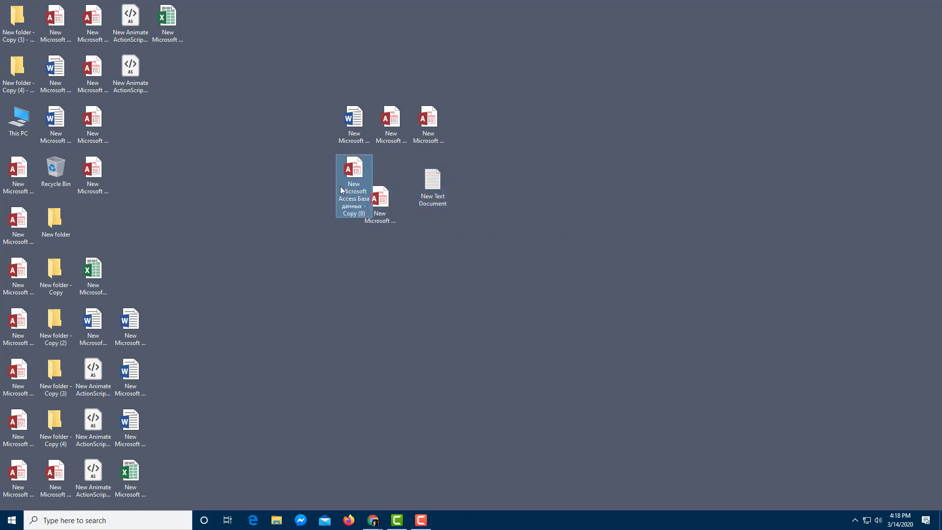
left_click_drag(130, 69, 341, 135)
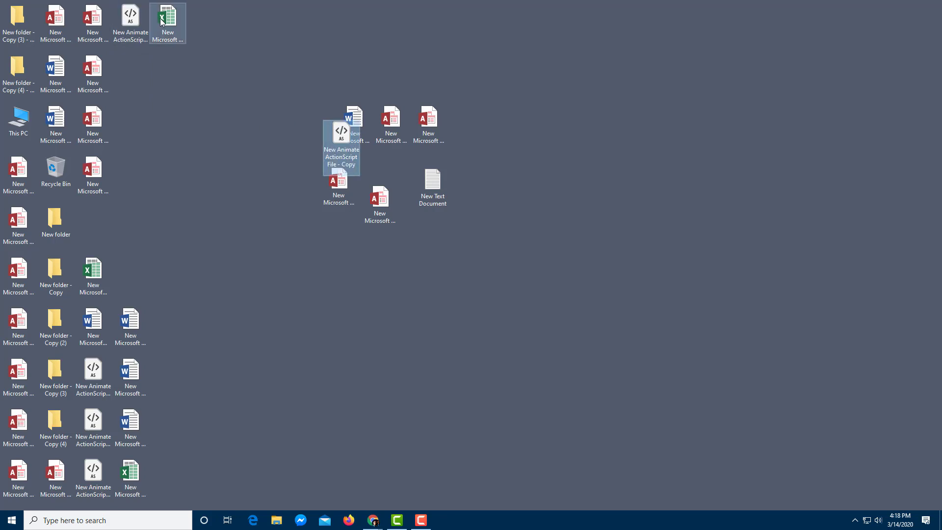
left_click_drag(160, 19, 288, 78)
left_click_drag(91, 74, 211, 119)
left_click_drag(93, 174, 216, 167)
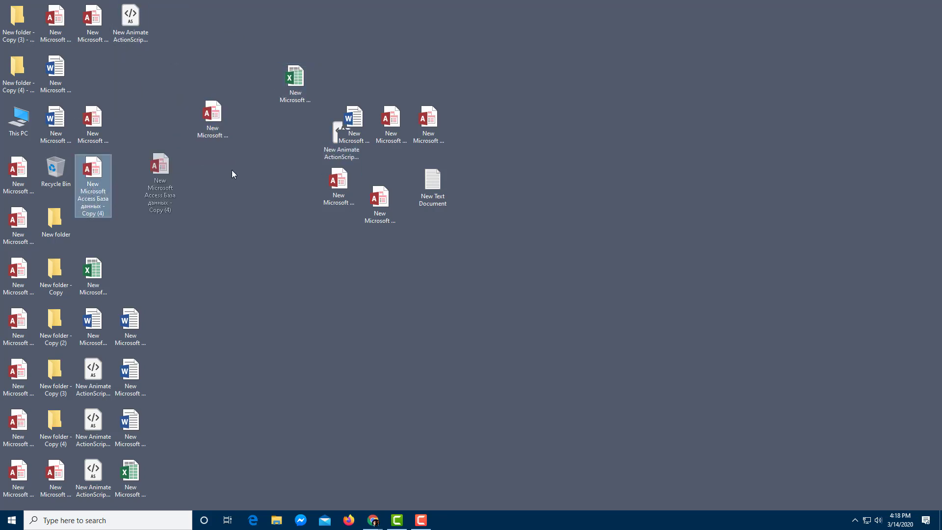
Step: Bring ActionScript, Word, folder and Excel icons to the centre, then enable Align icons to grid
left_click_drag(98, 392, 253, 220)
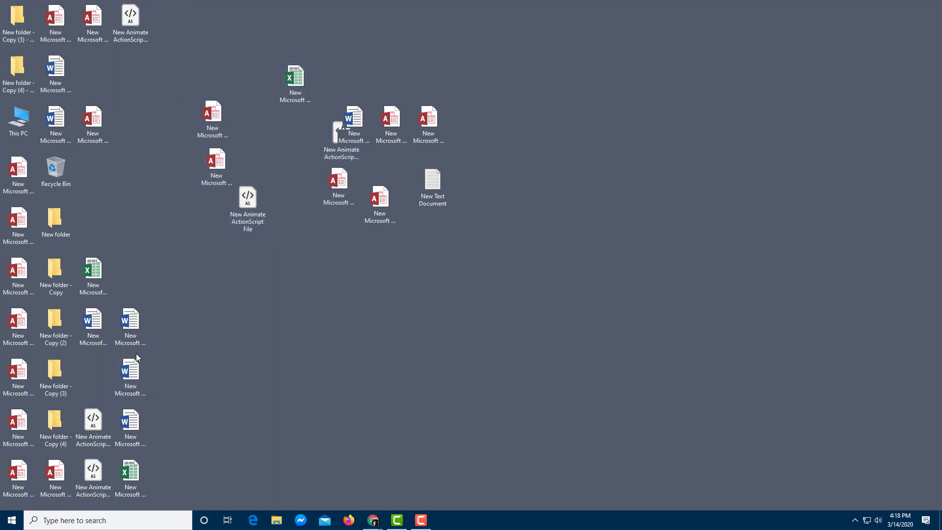
left_click_drag(93, 324, 300, 164)
left_click_drag(74, 263, 266, 210)
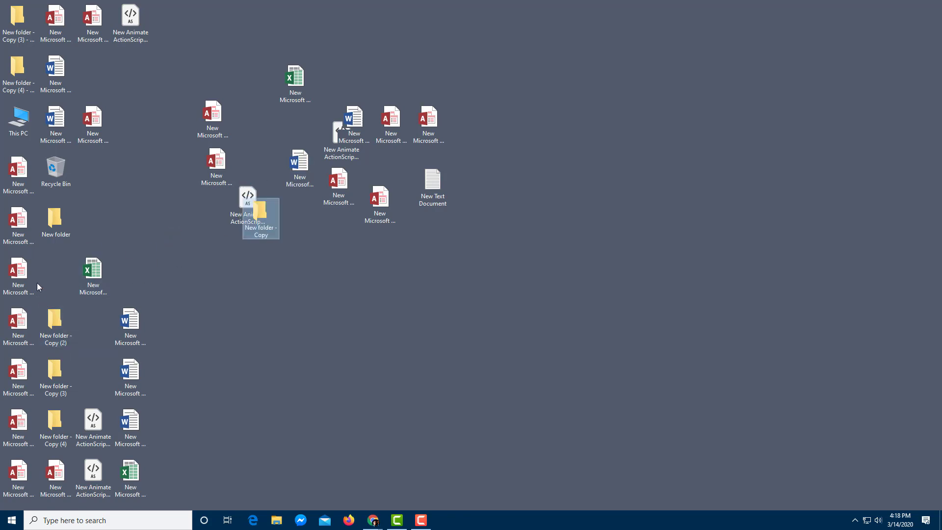
left_click_drag(38, 287, 232, 275)
left_click(120, 280)
left_click_drag(94, 272, 160, 245)
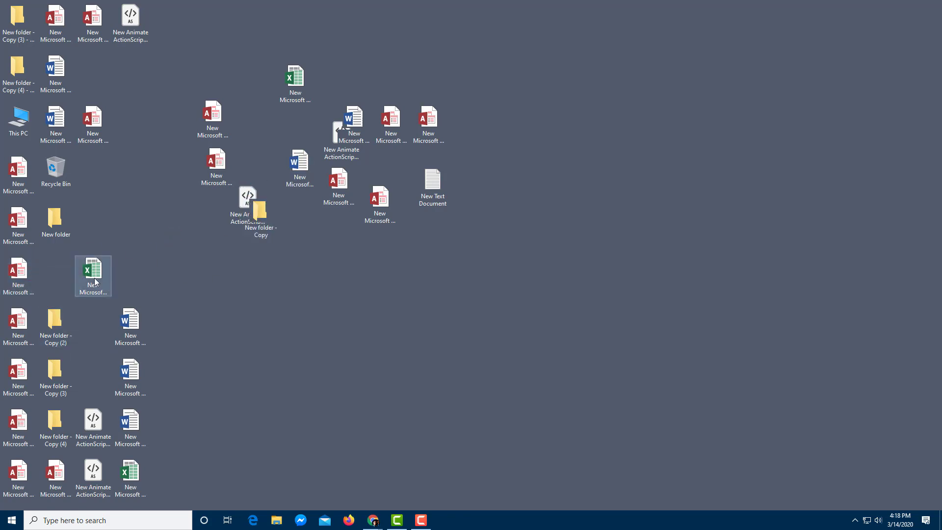
right_click(348, 246)
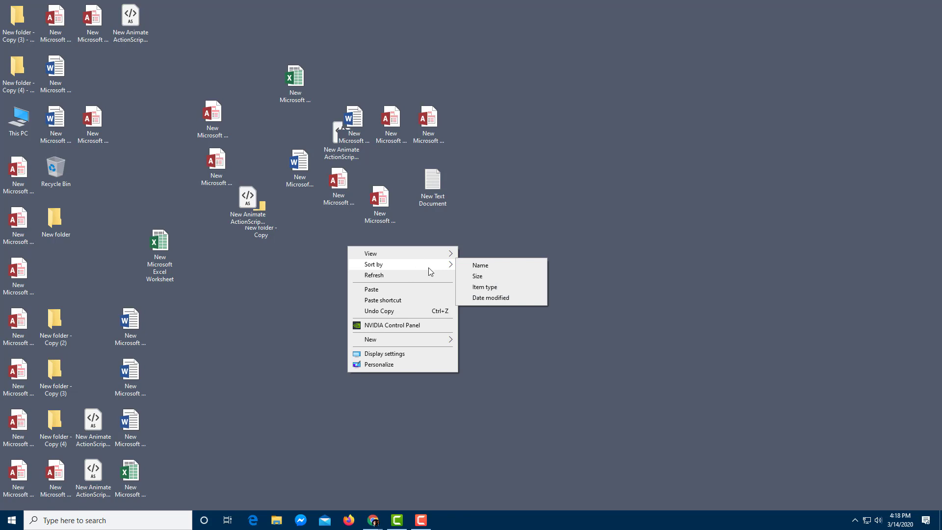
mouse_move(404, 253)
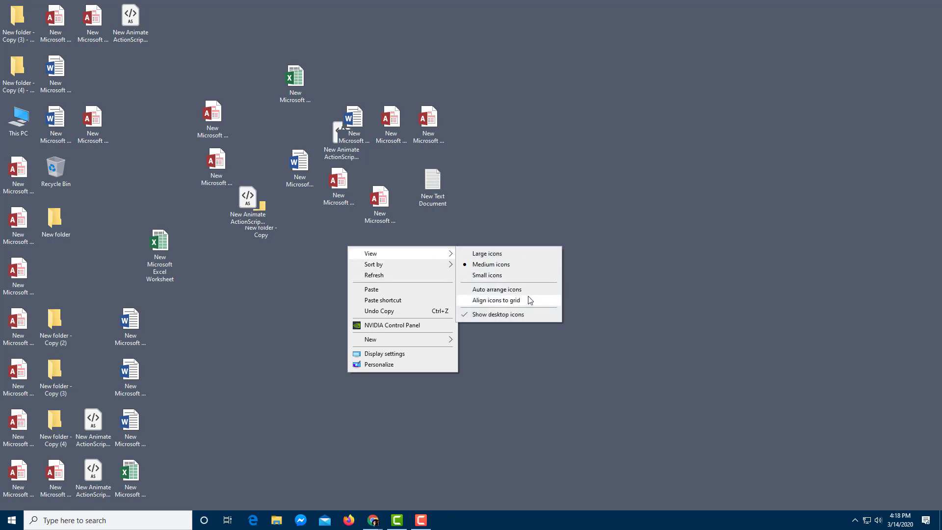
left_click(526, 303)
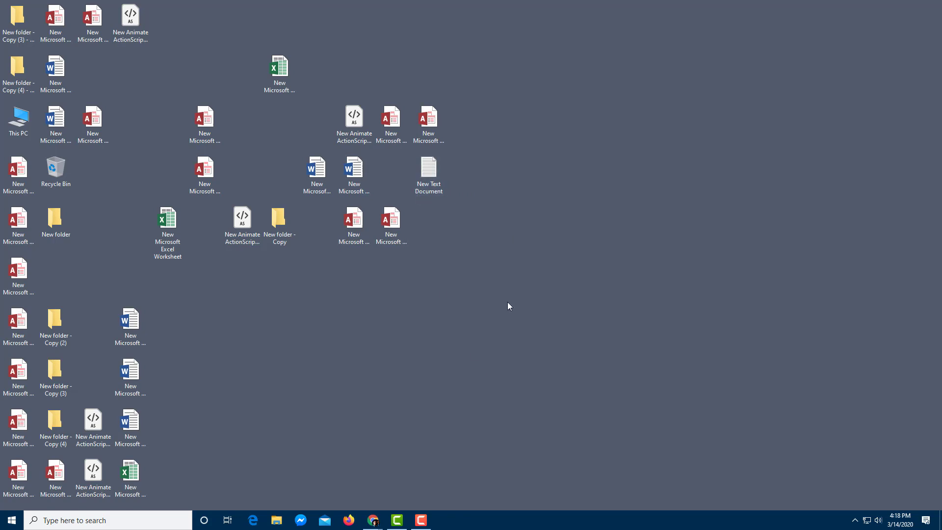
Step: Sort the desktop icons by Name, then by Size
right_click(508, 302)
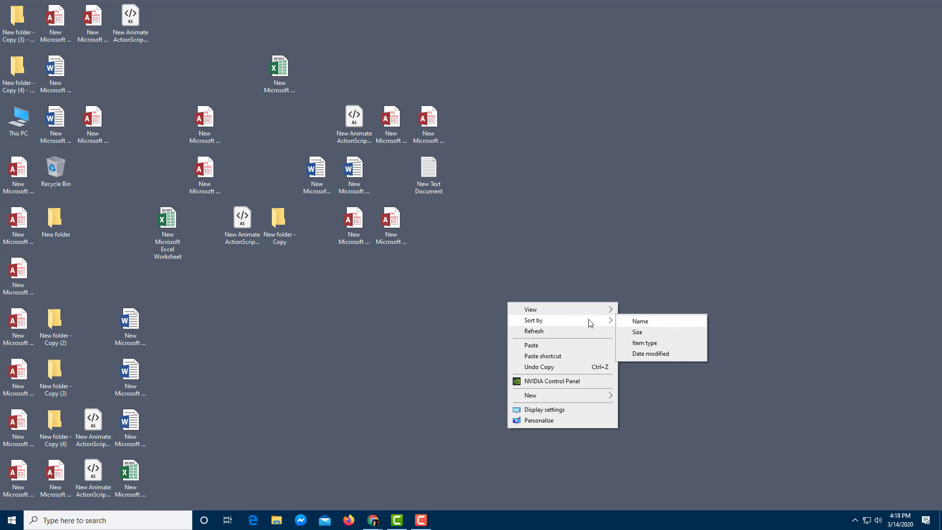
mouse_move(559, 320)
left_click(637, 321)
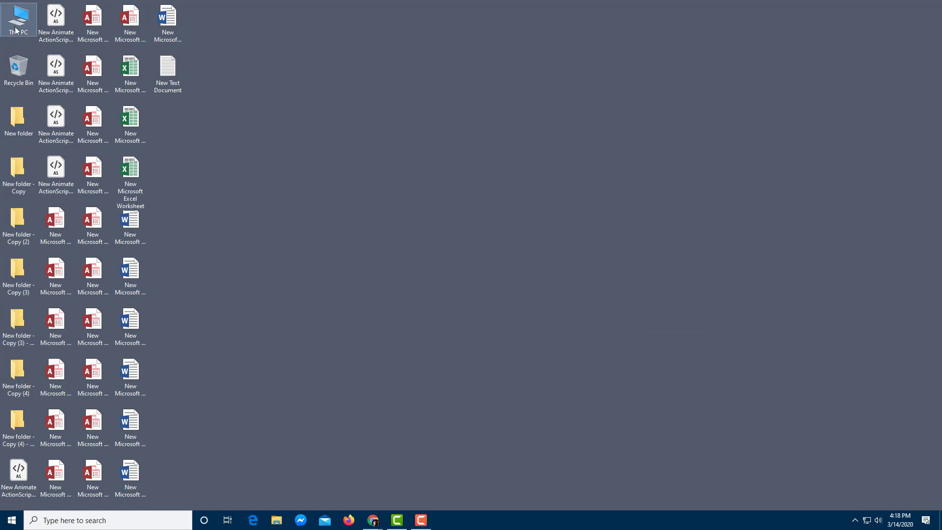
right_click(351, 33)
mouse_move(376, 47)
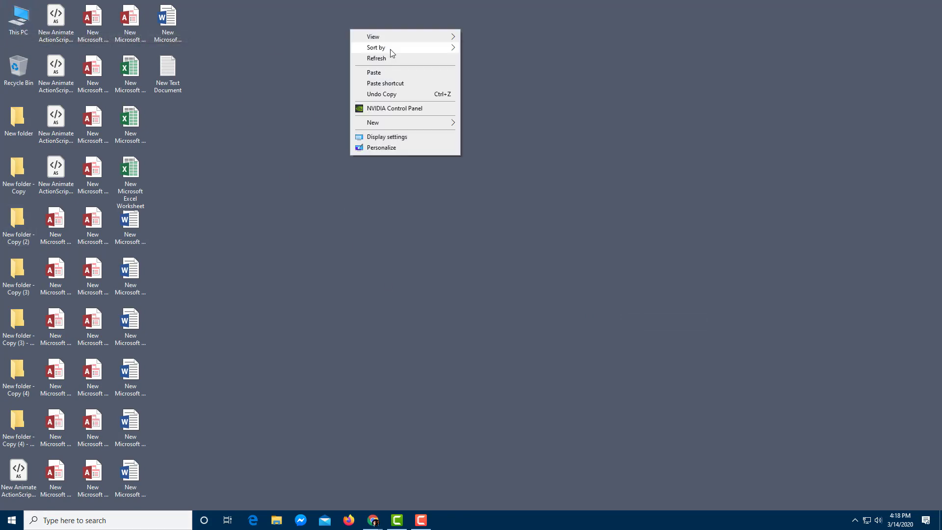
left_click(499, 61)
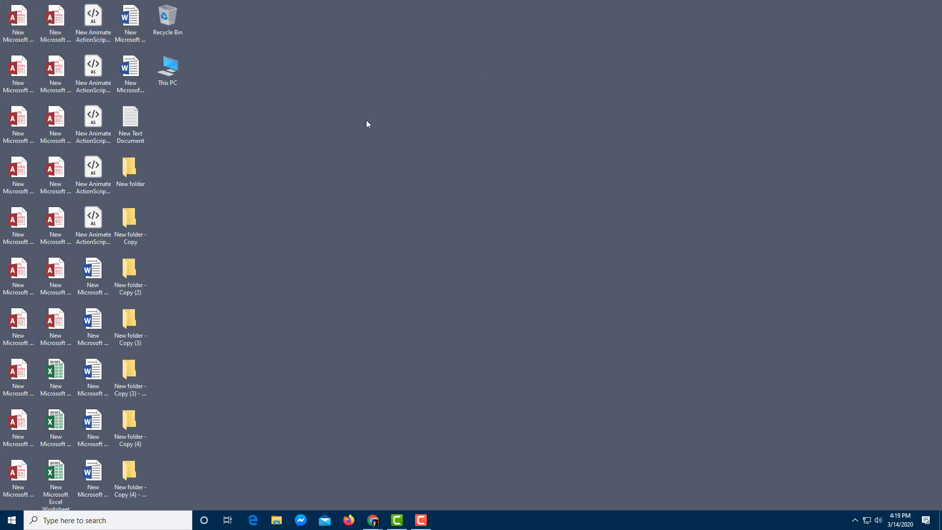
Step: Sort the icons by Item type, then by Date modified twice to reverse the order
right_click(365, 98)
mouse_move(420, 117)
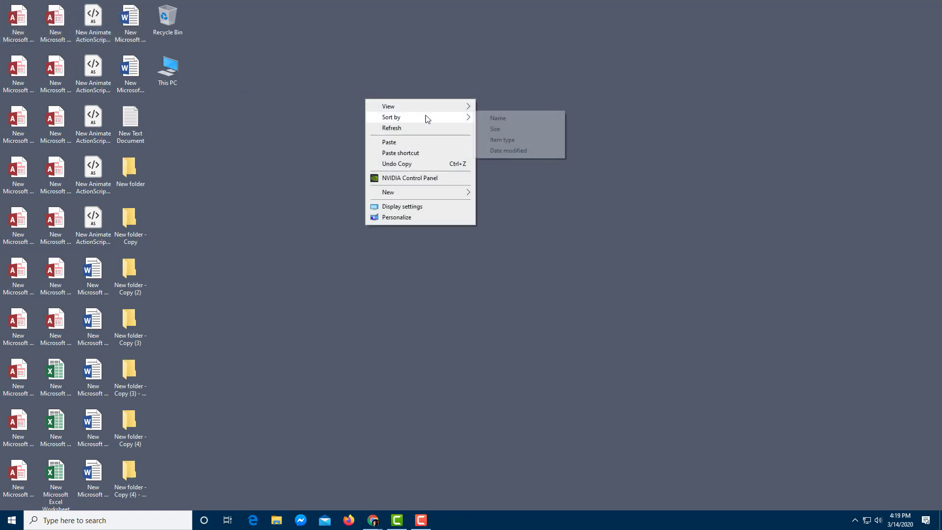
left_click(540, 141)
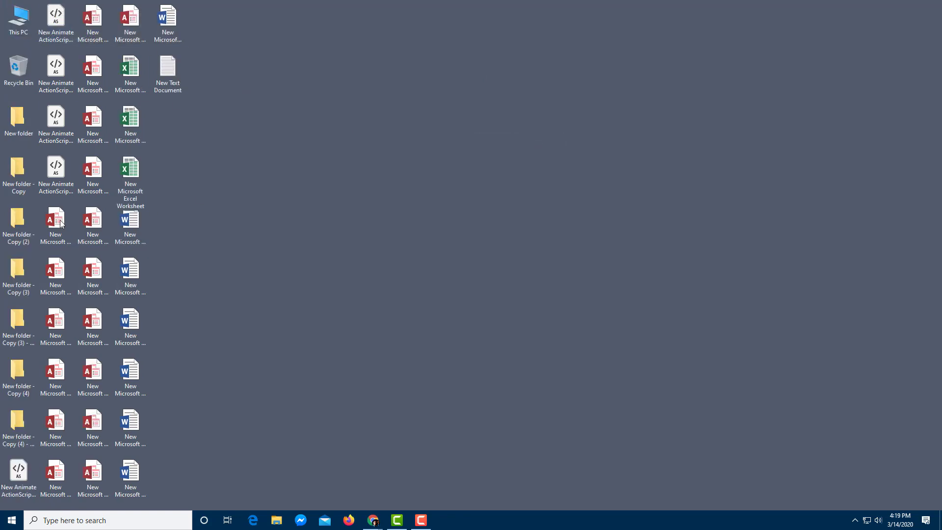
left_click(62, 237)
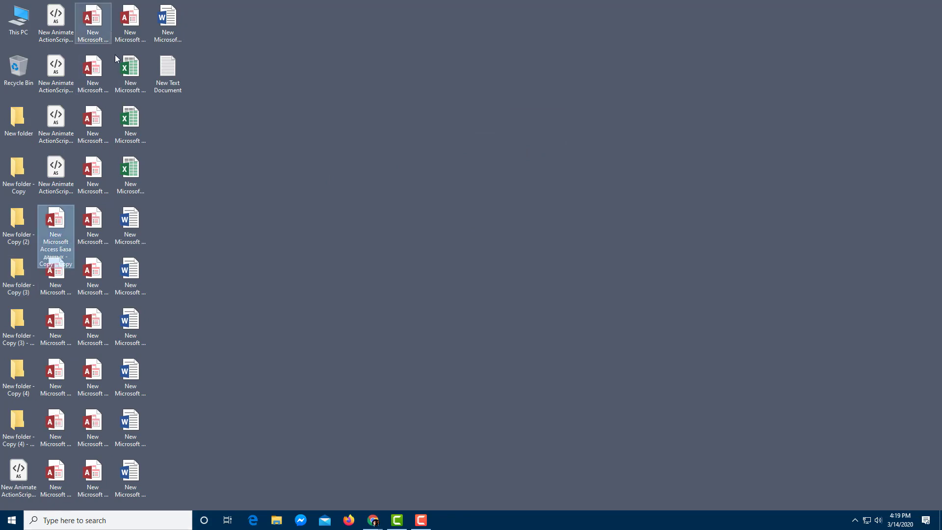
right_click(317, 97)
mouse_move(372, 116)
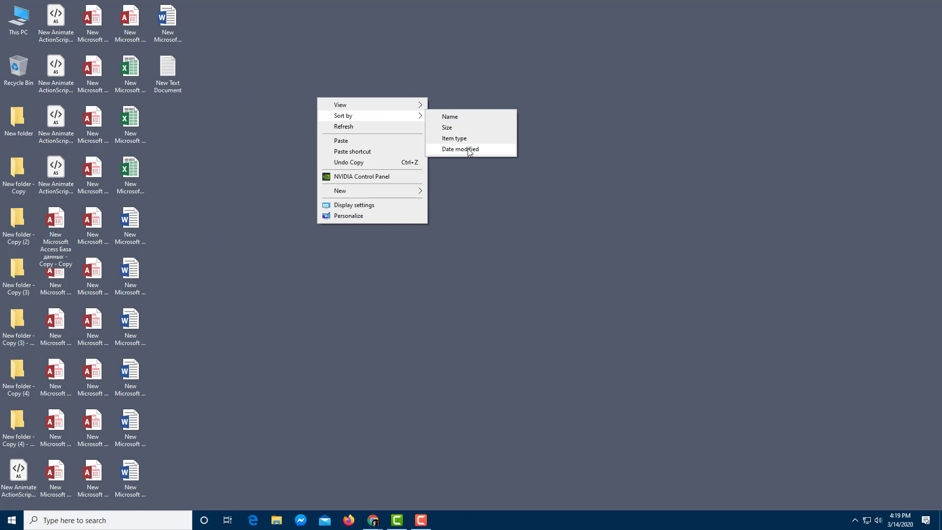
left_click(469, 150)
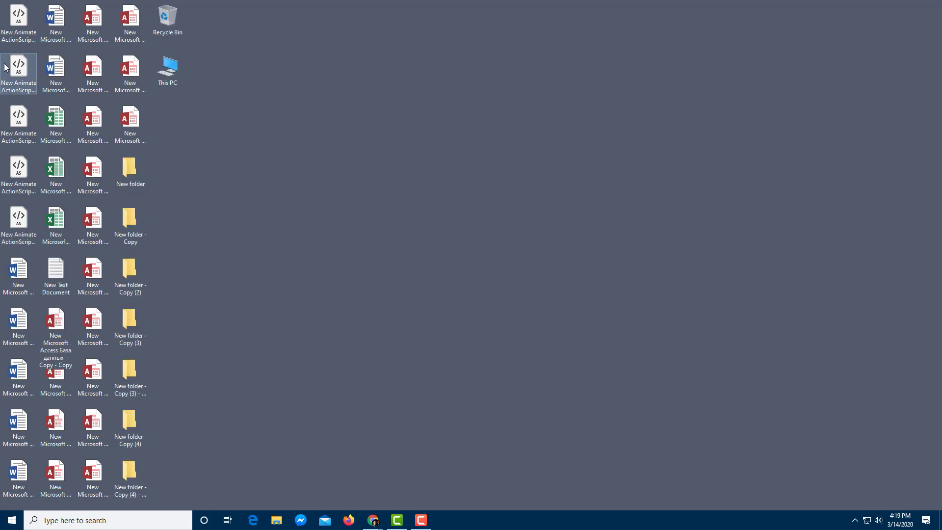
right_click(326, 68)
mouse_move(381, 86)
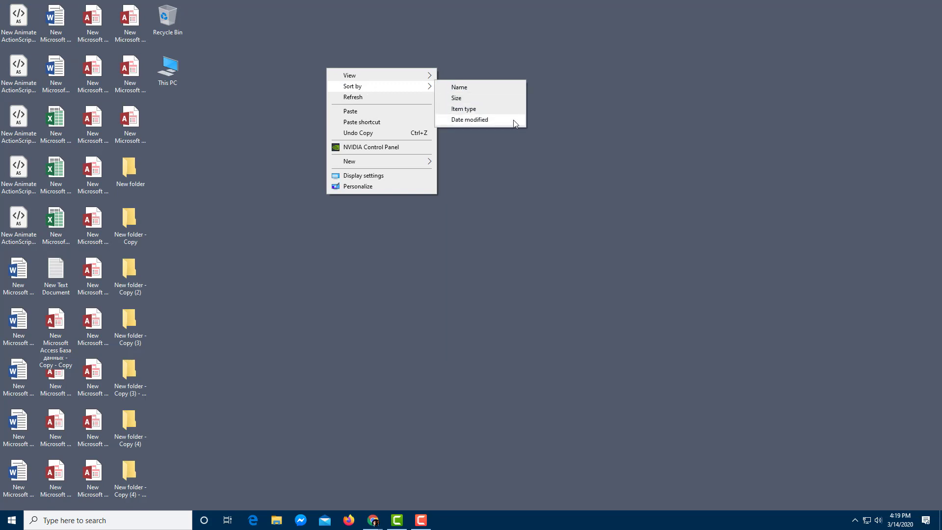
left_click(513, 120)
right_click(420, 101)
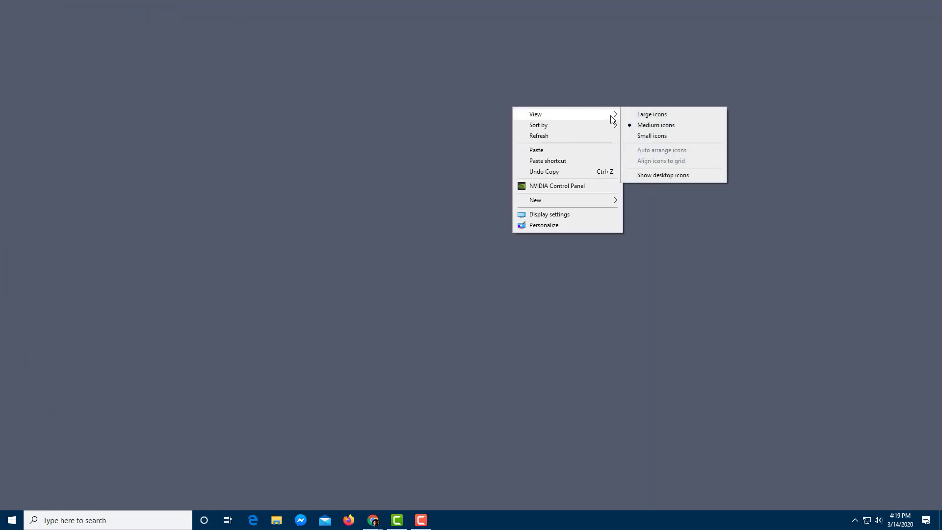
left_click(668, 178)
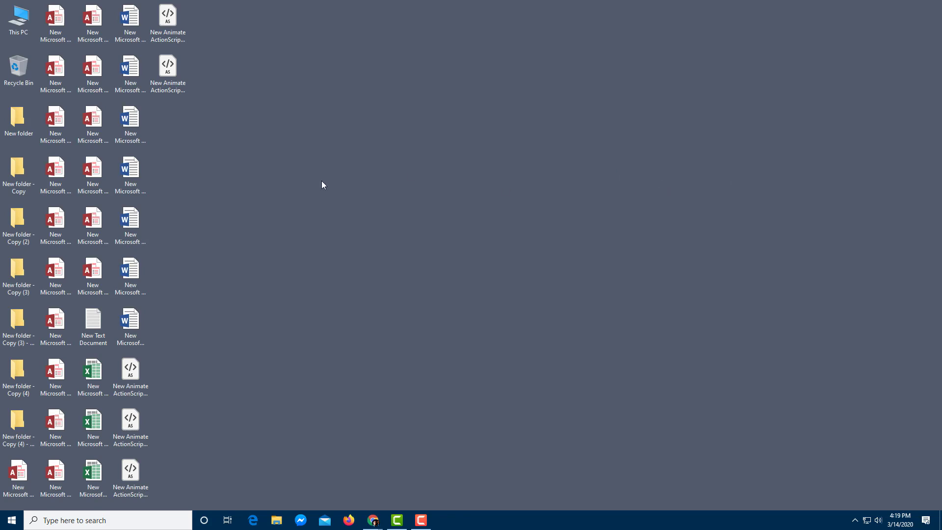
Step: Enable Auto arrange icons, toggle grid snapping, and drag Access and Word icons around
right_click(355, 143)
mouse_move(408, 151)
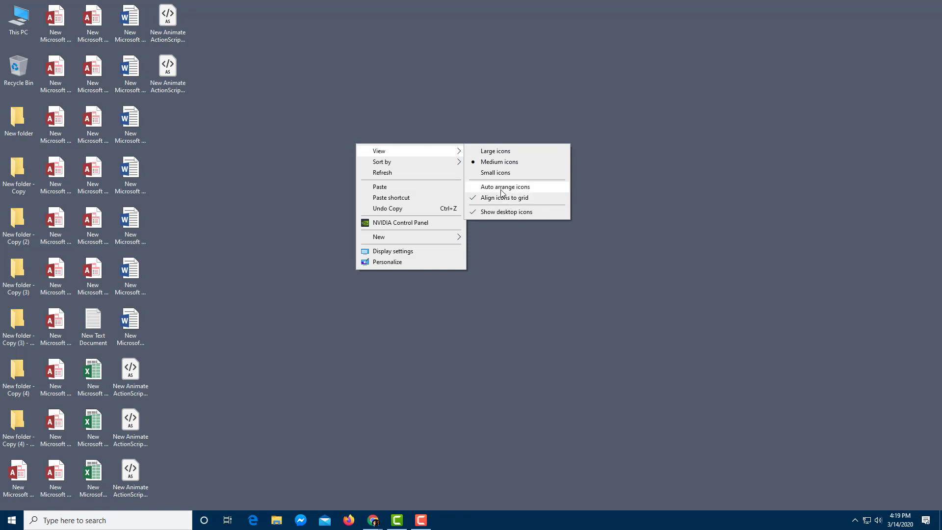
left_click(503, 187)
right_click(432, 165)
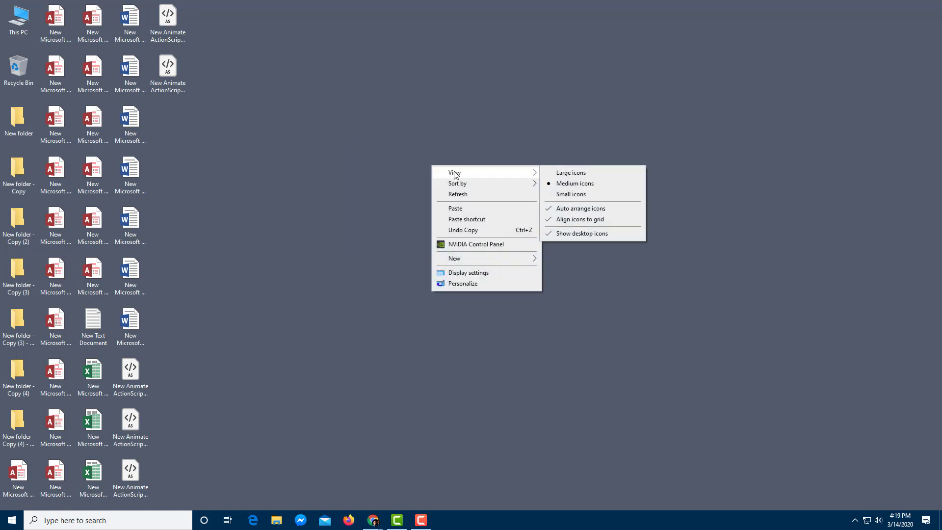
left_click(584, 220)
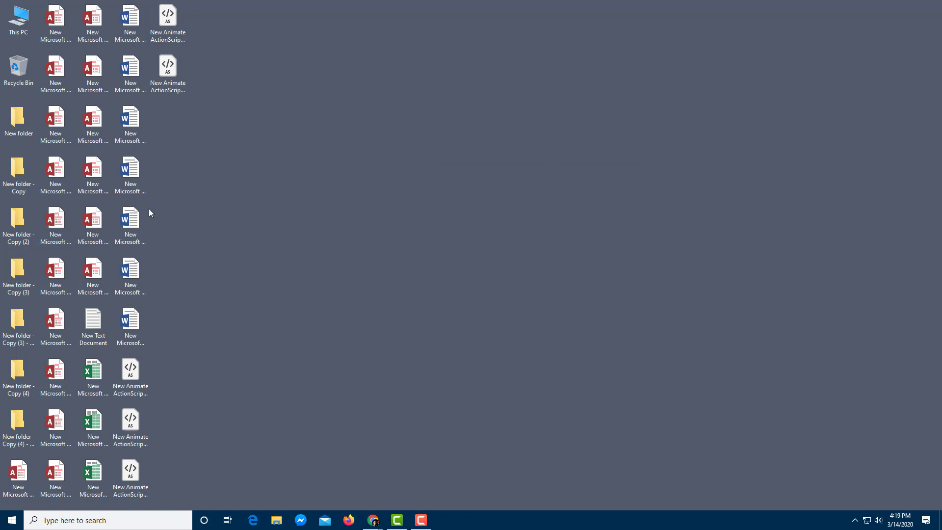
left_click(112, 169)
left_click_drag(112, 170, 315, 201)
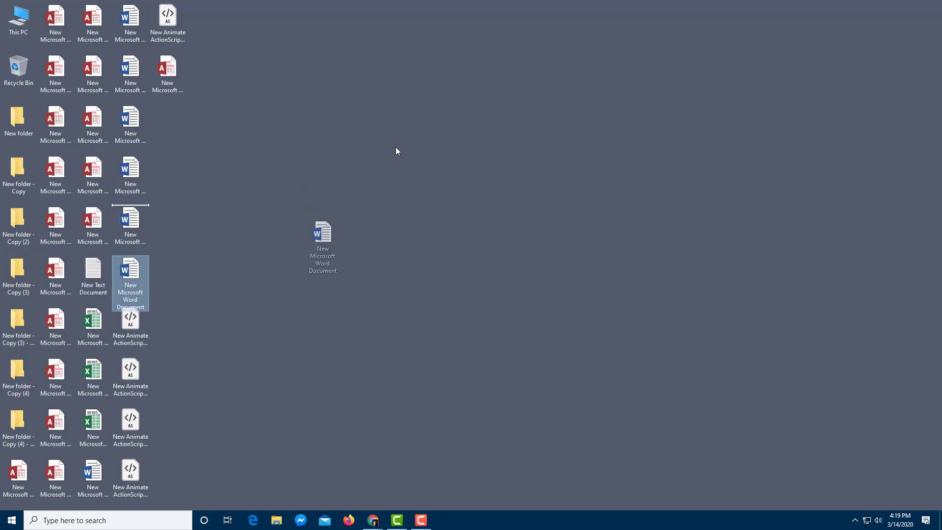
left_click_drag(130, 272, 323, 236)
mouse_move(130, 122)
left_mouse_down()
mouse_move(224, 193)
mouse_move(166, 205)
left_mouse_up()
left_click_drag(93, 174, 361, 166)
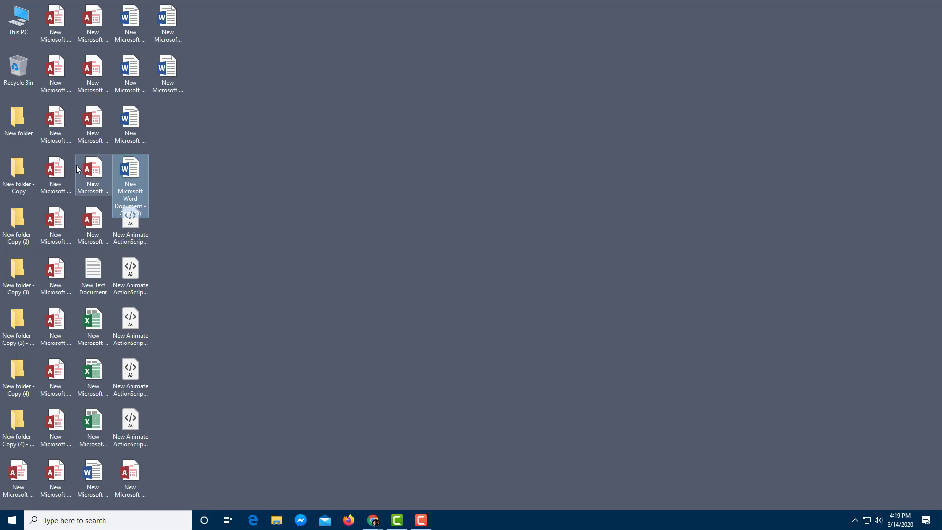
Step: Disable Auto arrange and move two ActionScript files and an Access file mid-desktop
right_click(360, 169)
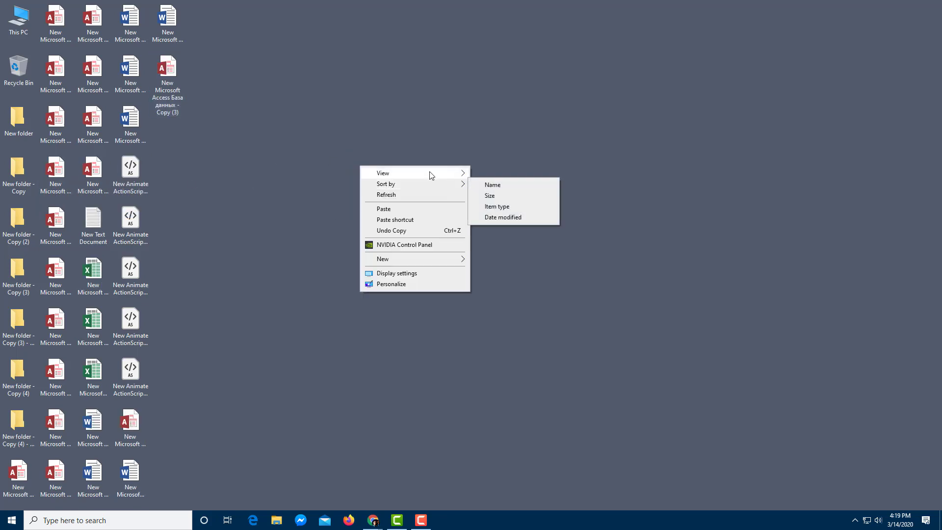
mouse_move(413, 173)
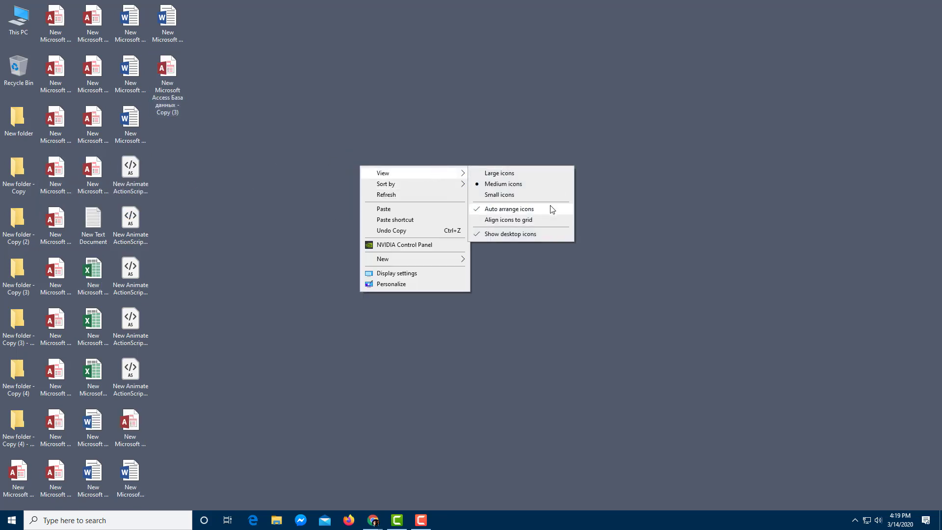
left_click(550, 212)
left_click_drag(130, 226, 291, 170)
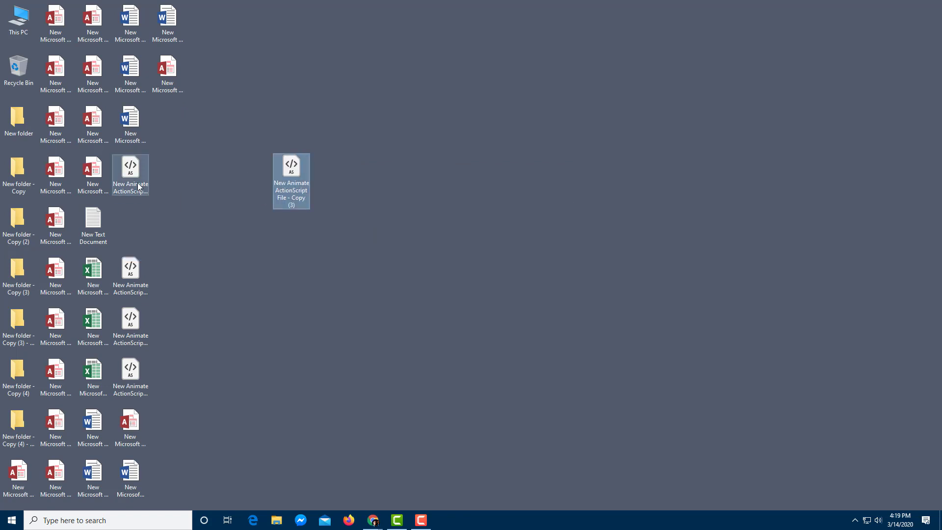
left_click_drag(131, 174, 255, 230)
left_click_drag(93, 122, 264, 193)
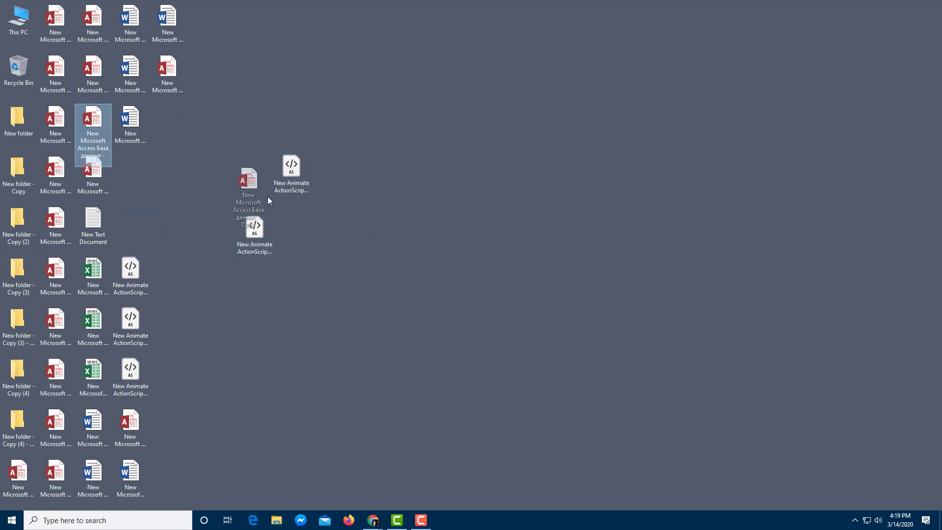
Step: Turn Align icons to grid back on to snap the mid-desktop Access and ActionScript icons
right_click(407, 134)
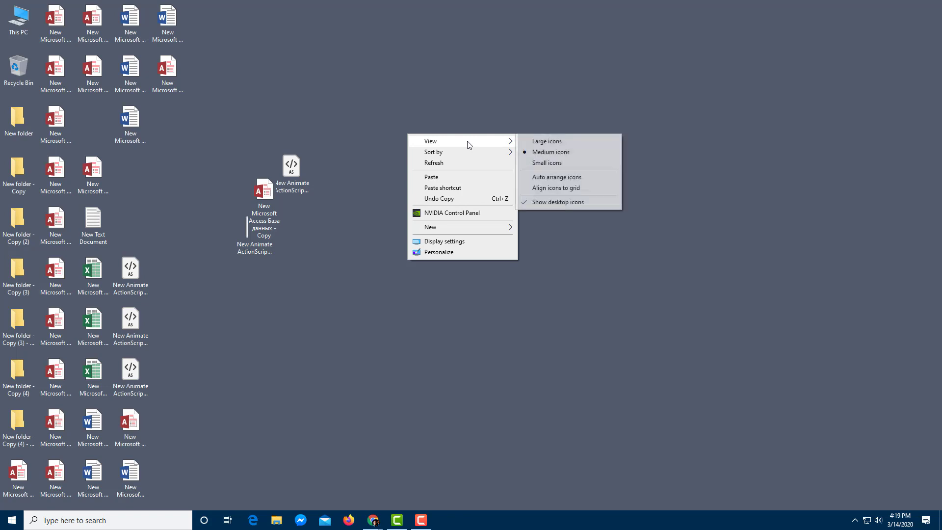
mouse_move(462, 141)
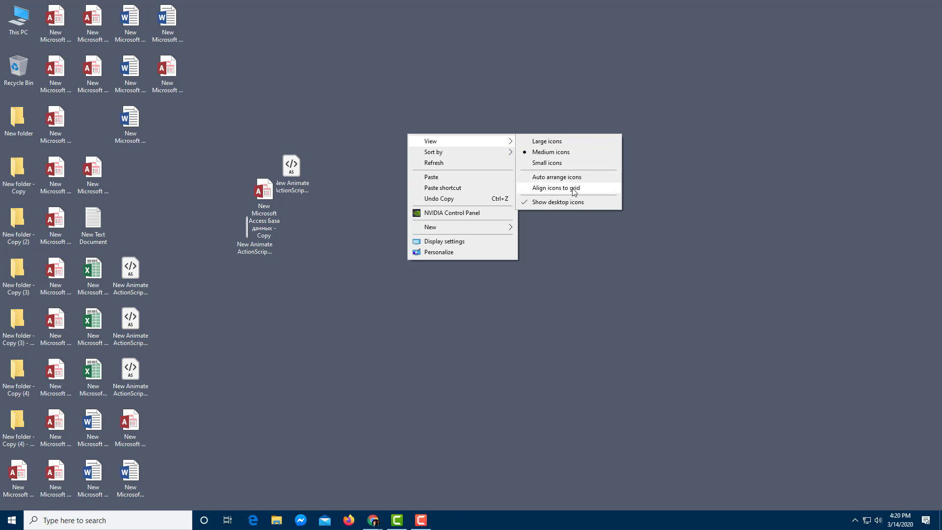
left_click(573, 189)
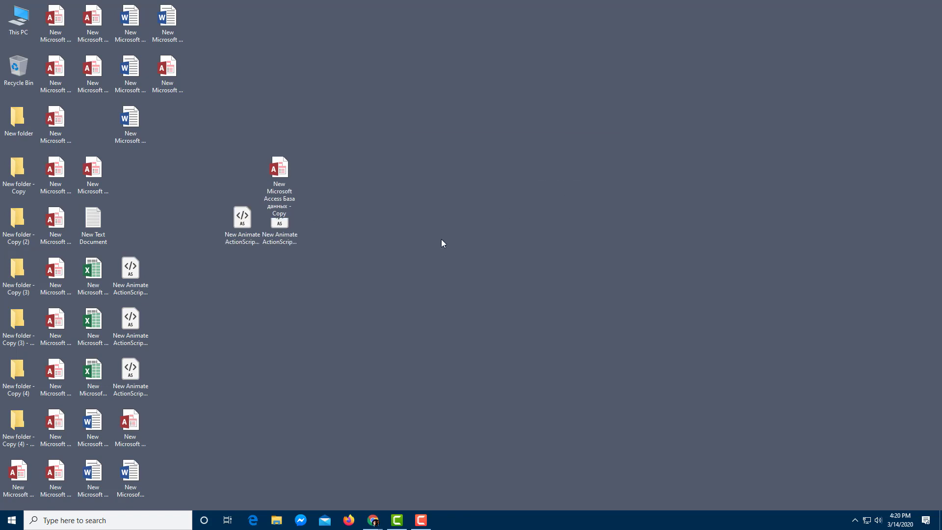